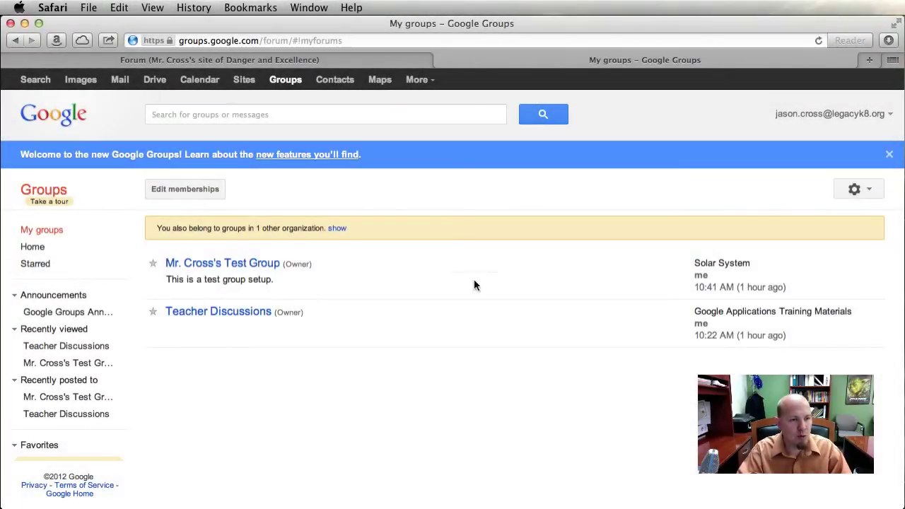
- Look at Teacher Discussions, then open Mr. Cross's Test Group from My groups
click(220, 312)
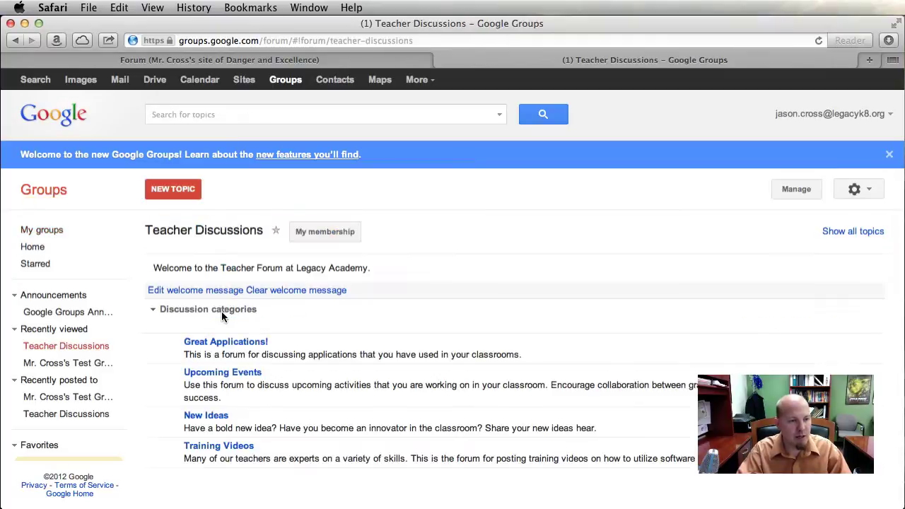
click(62, 231)
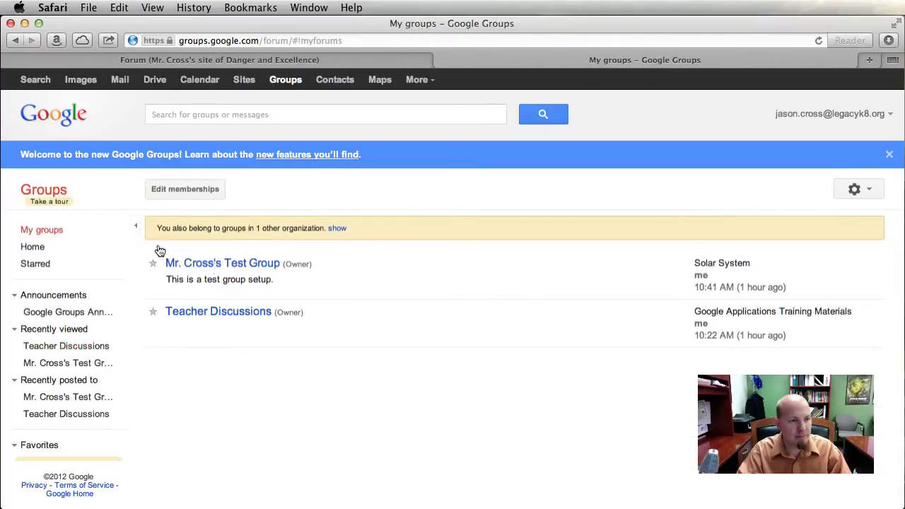
click(241, 263)
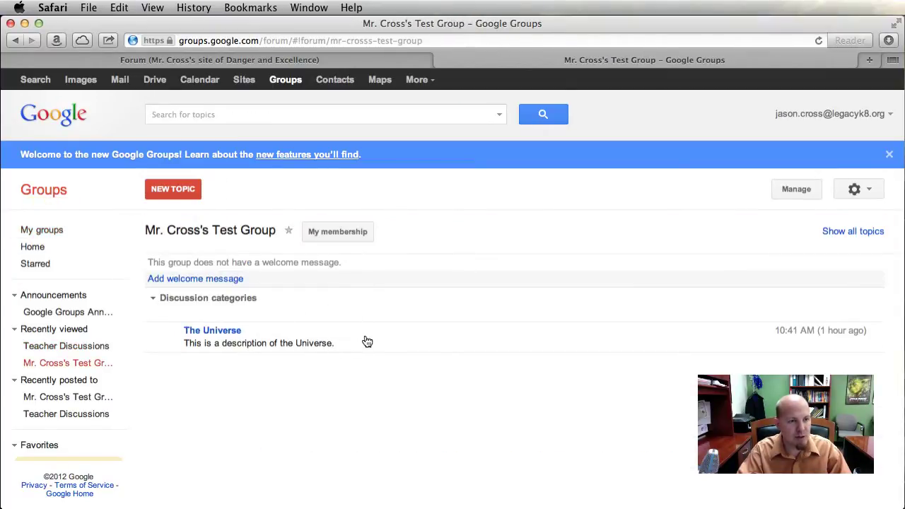
- Browse the Solar System topic in The Universe, then go back to the group's home page
click(212, 330)
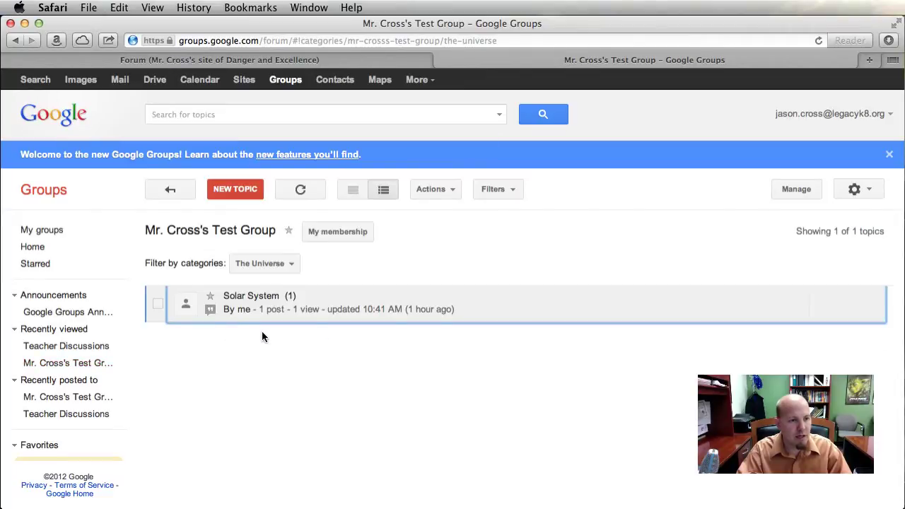
click(531, 314)
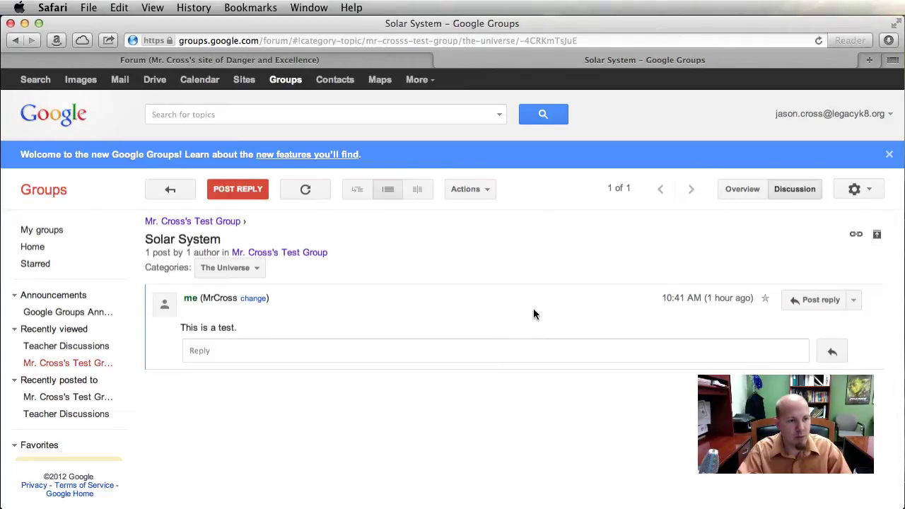
click(173, 191)
click(170, 191)
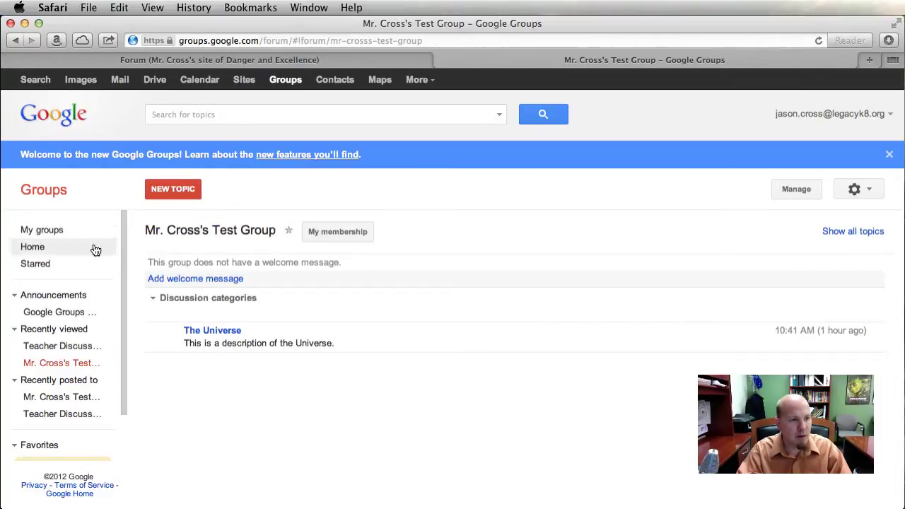
- Open Manage for the test group and scroll the sidebar sections down and back up
click(803, 197)
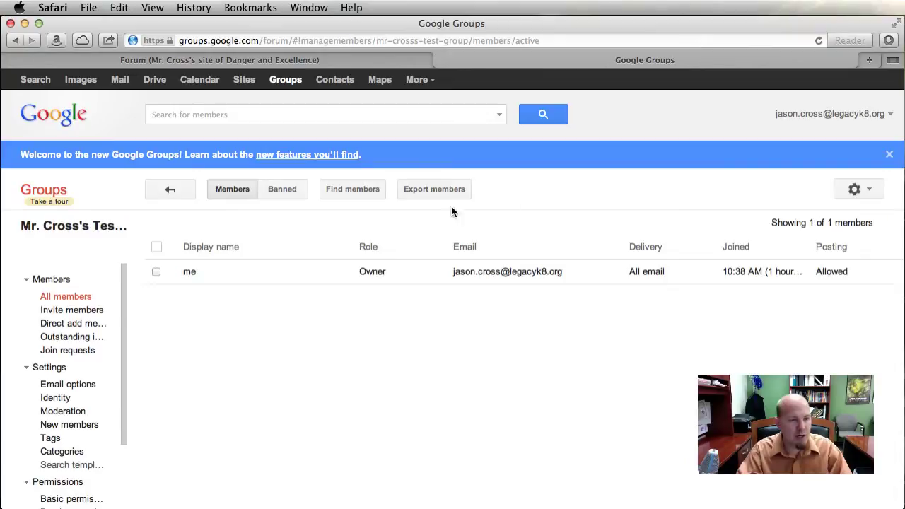
drag(125, 300, 124, 277)
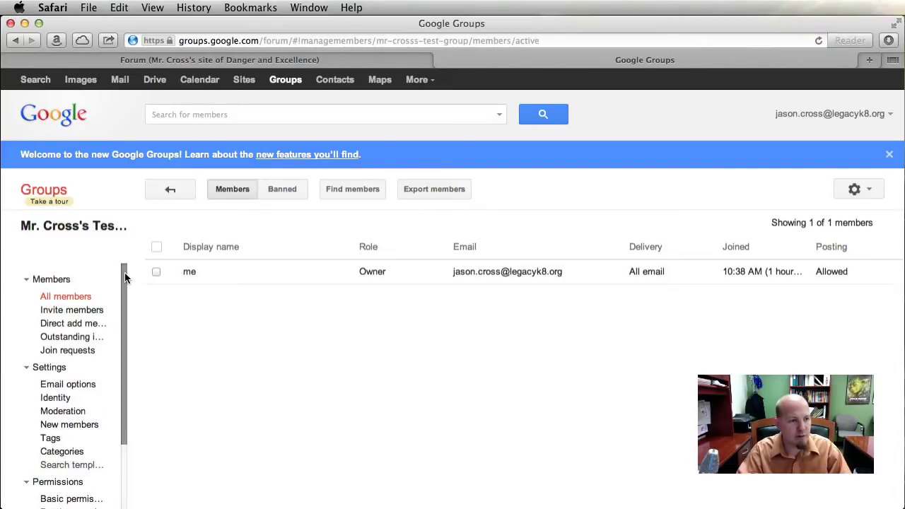
drag(125, 278, 128, 371)
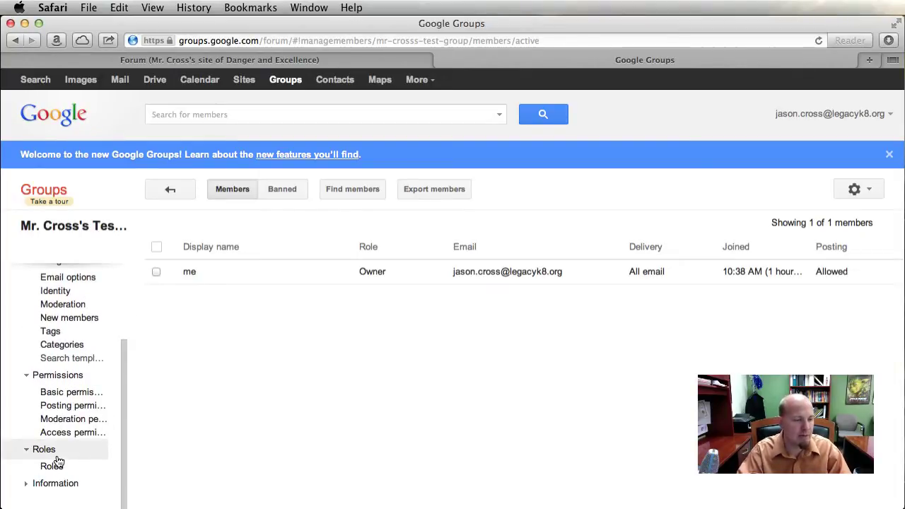
drag(126, 428, 117, 359)
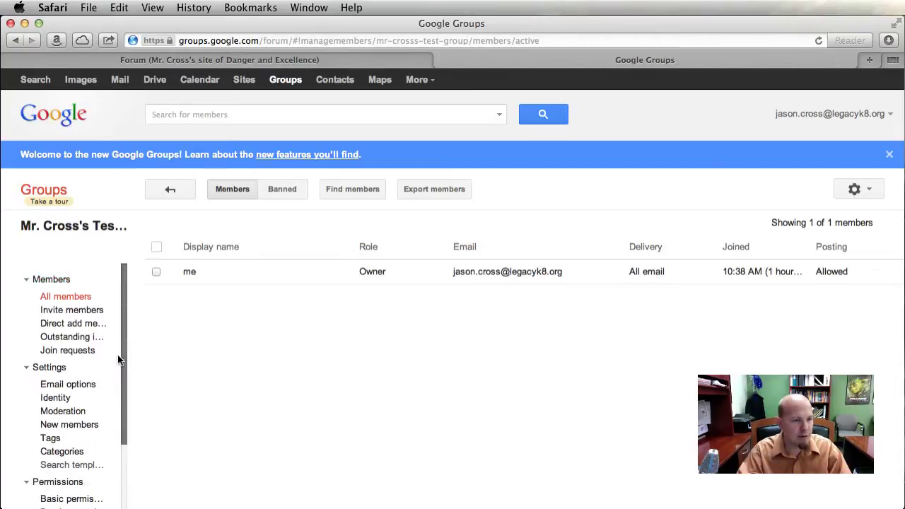
- Review the Invite members email and message fields, then switch to Direct add members
click(68, 313)
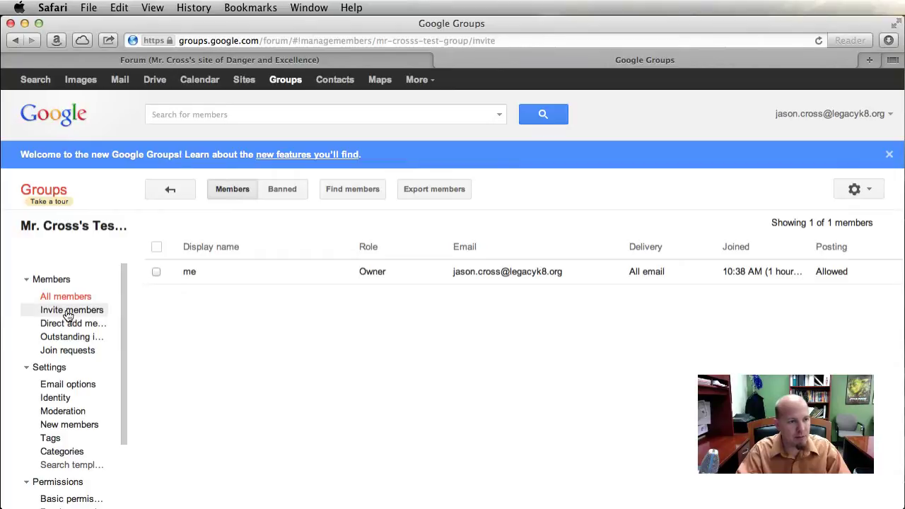
click(177, 253)
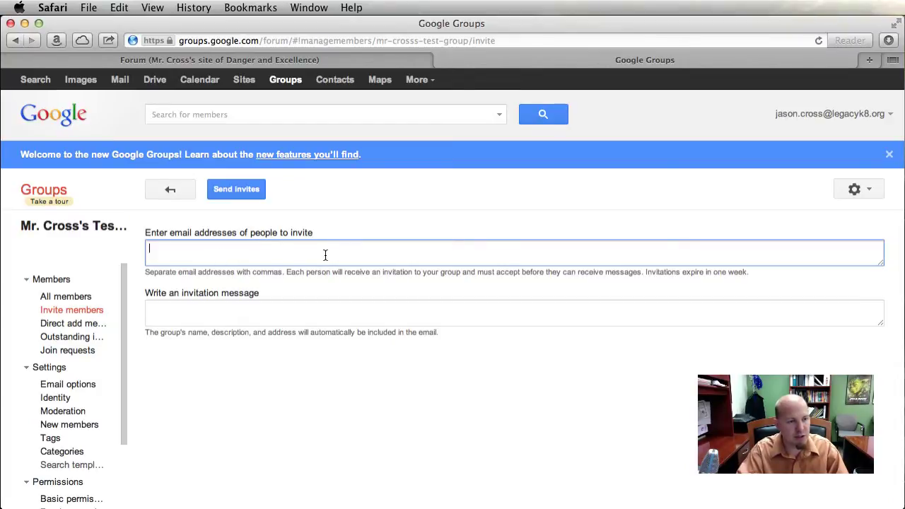
click(258, 308)
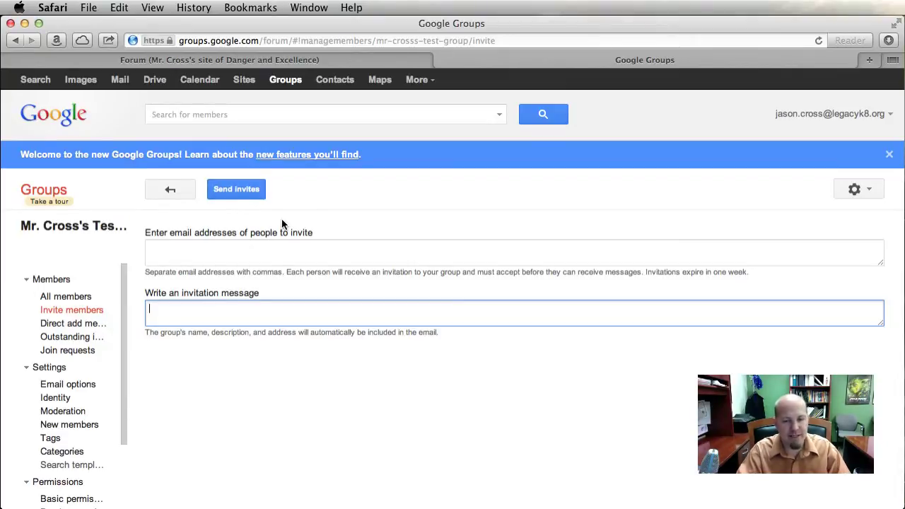
click(88, 330)
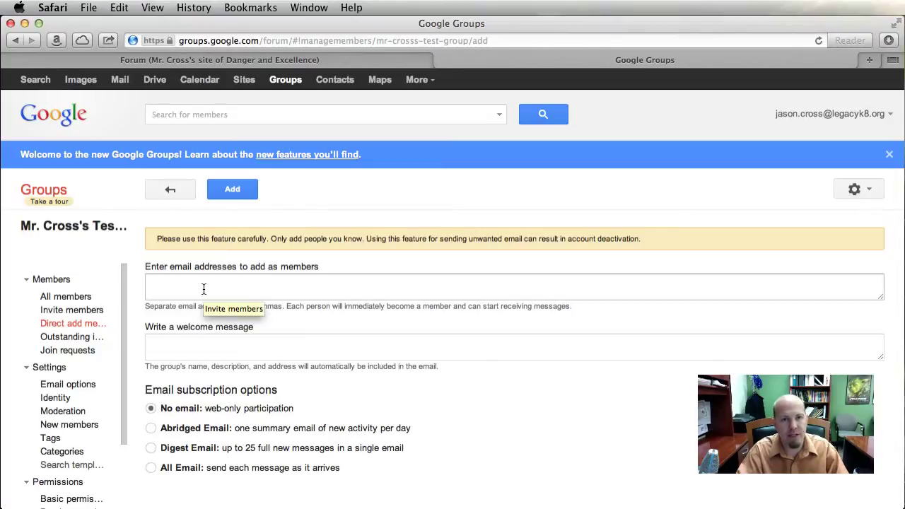
- Focus the Direct add email field, then view the empty Outstanding invitations list
click(279, 290)
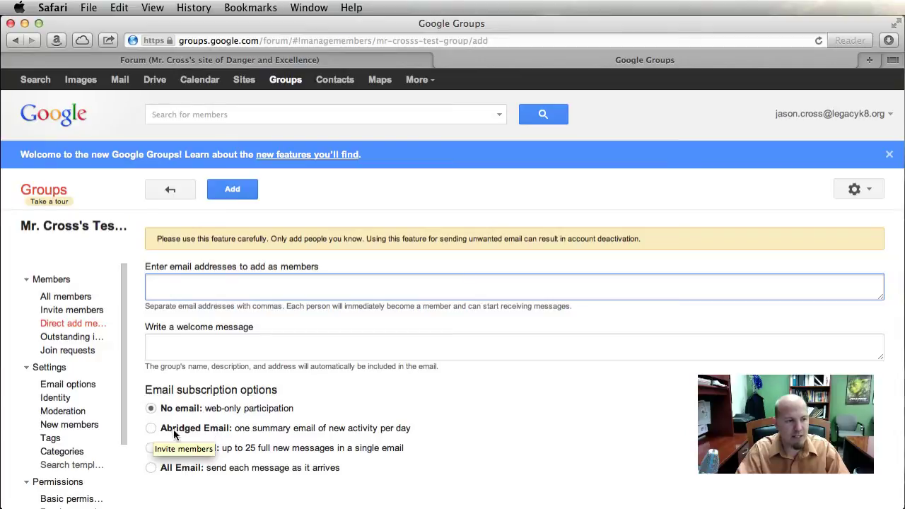
click(77, 342)
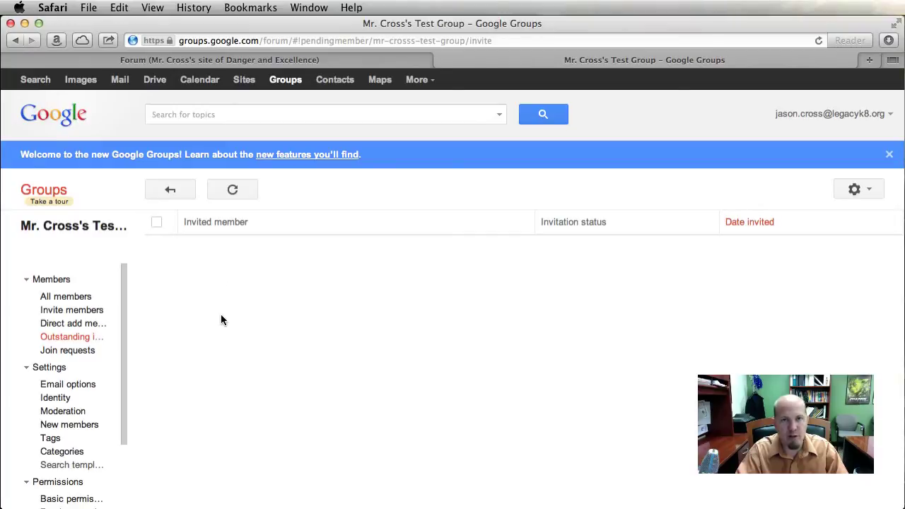
- View the empty Join requests list and scroll the sidebar toward the Settings section
click(75, 351)
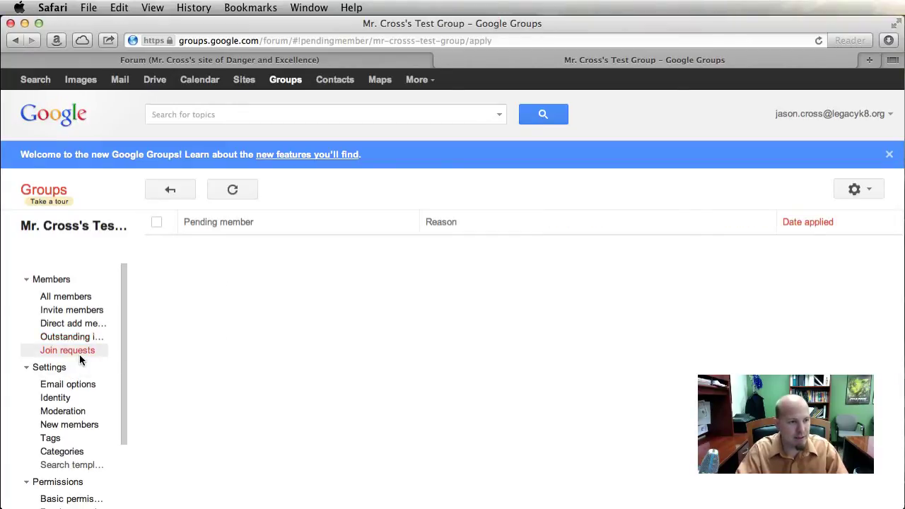
drag(124, 322, 126, 370)
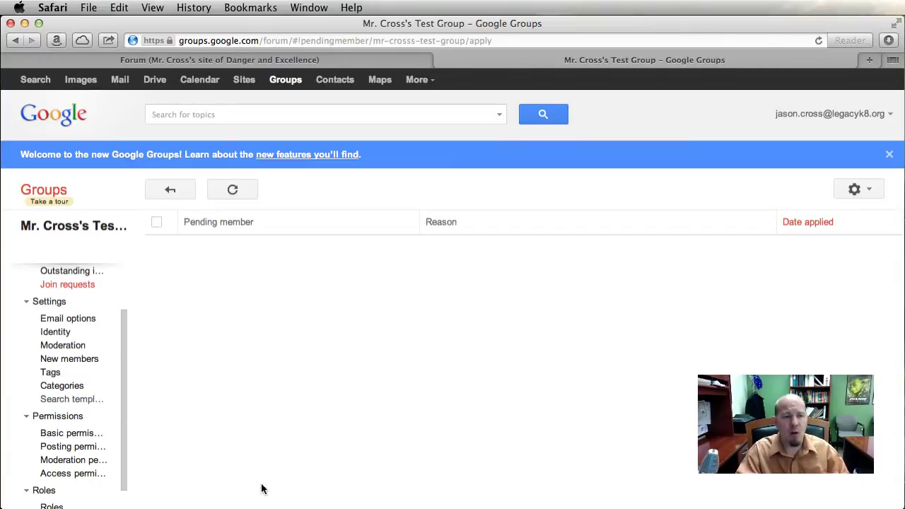
scroll(255, 433, down, 1)
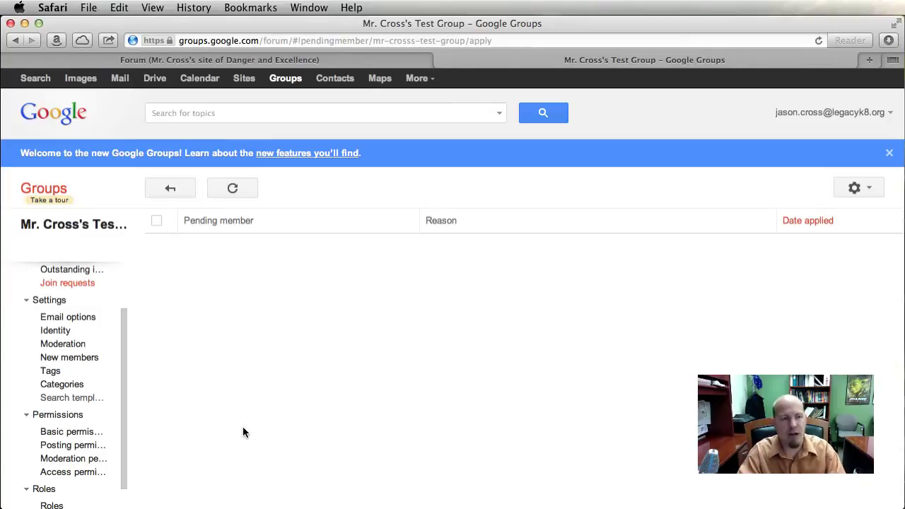
- Open the Email options settings and scroll through them
click(75, 319)
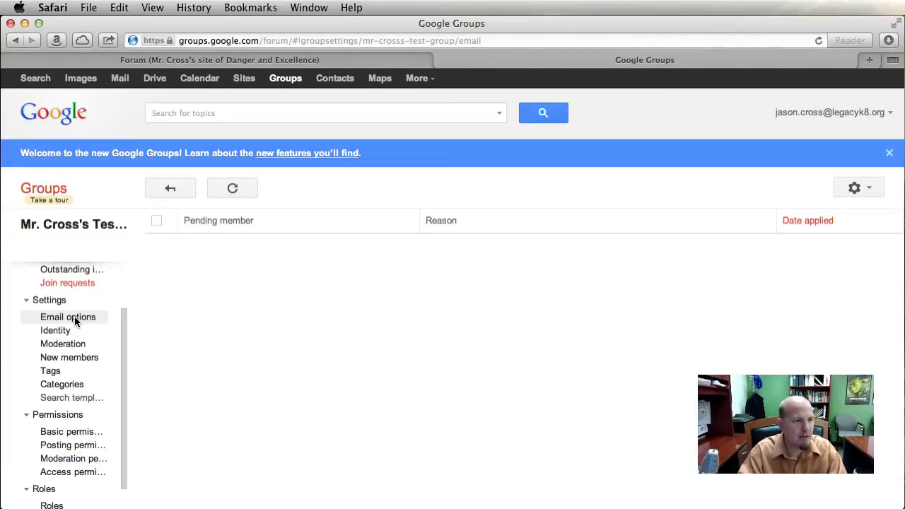
scroll(238, 383, down, 3)
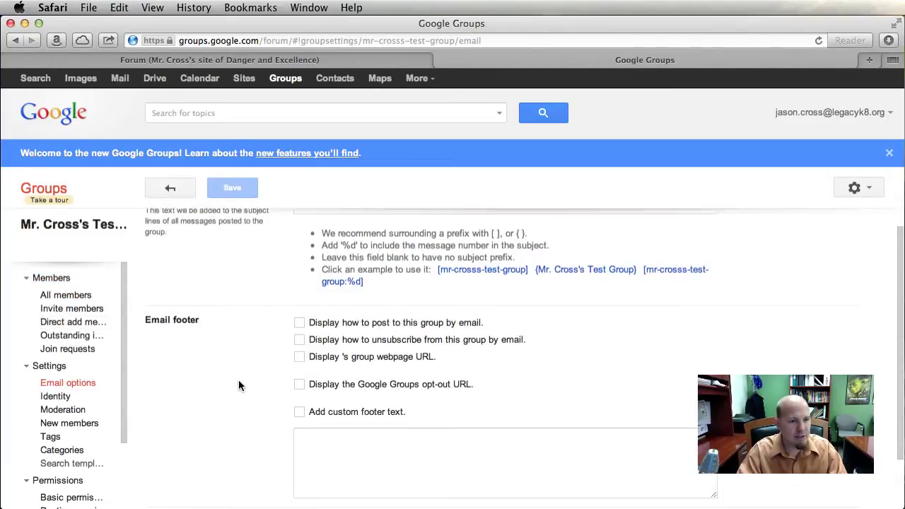
scroll(238, 384, up, 3)
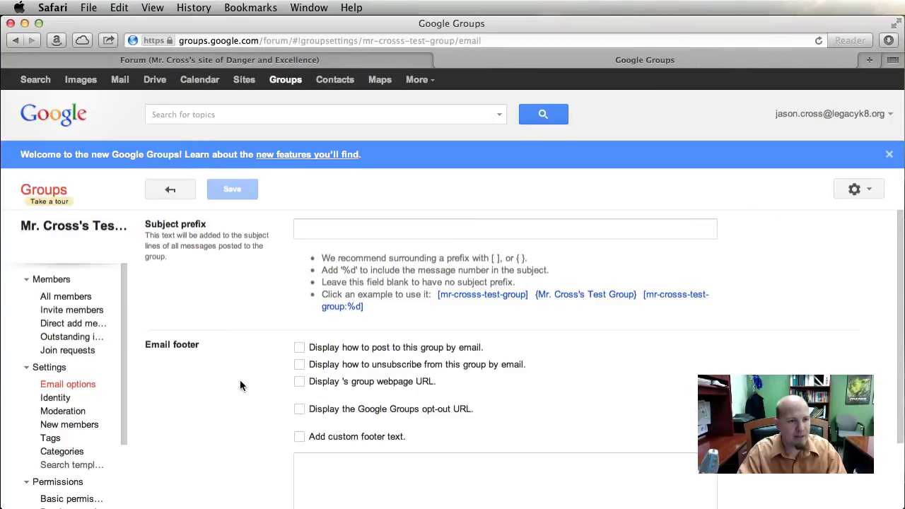
scroll(251, 372, down, 2)
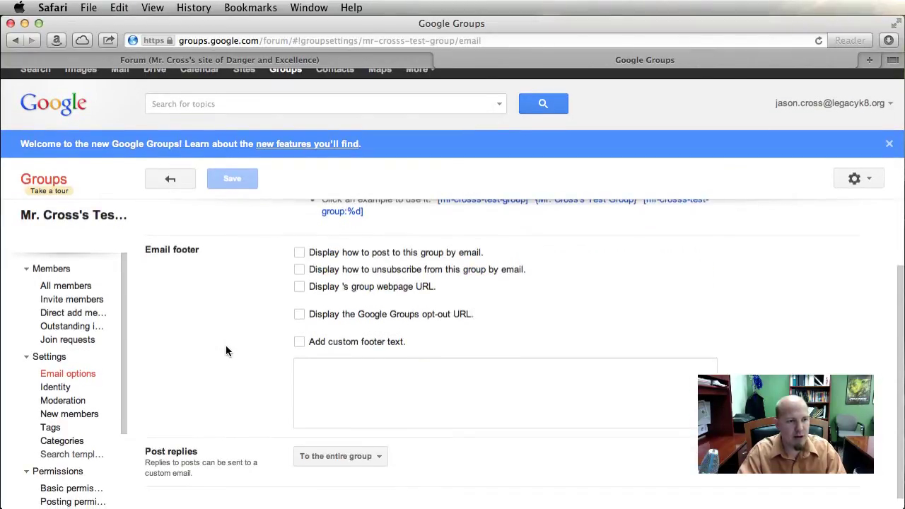
scroll(228, 351, up, 1)
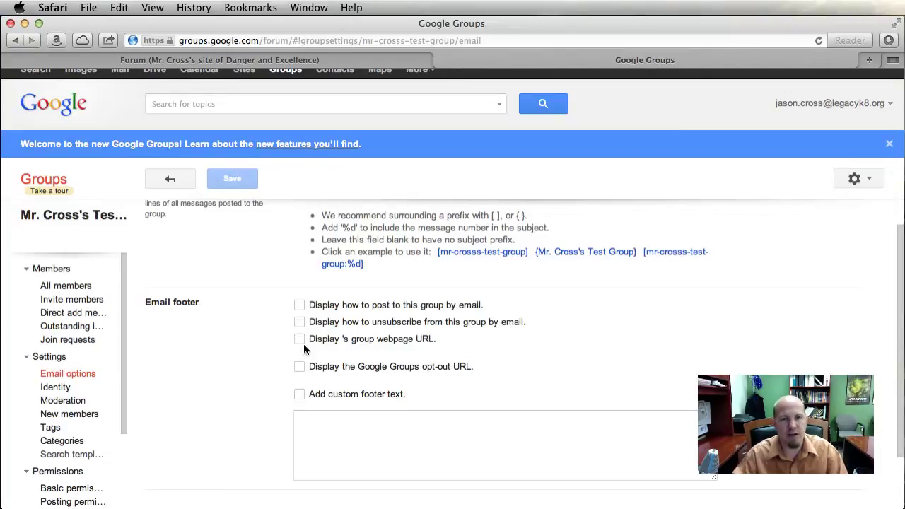
- Enable 'Display how to post to this group by email' and highlight the posting address
click(300, 306)
scroll(216, 381, down, 2)
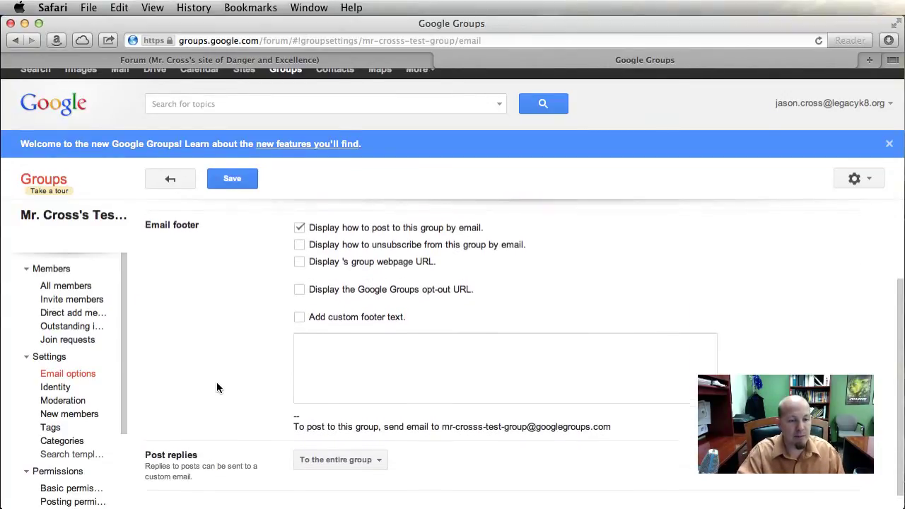
drag(295, 423, 442, 424)
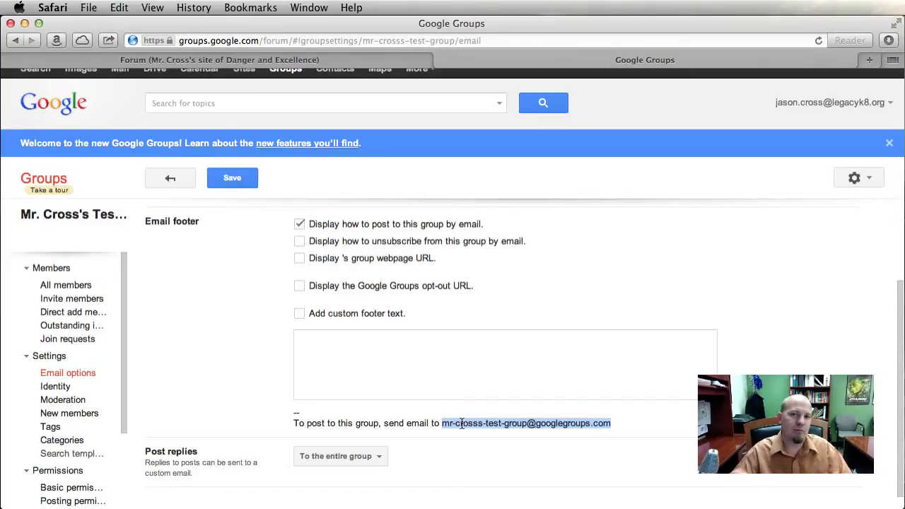
click(69, 388)
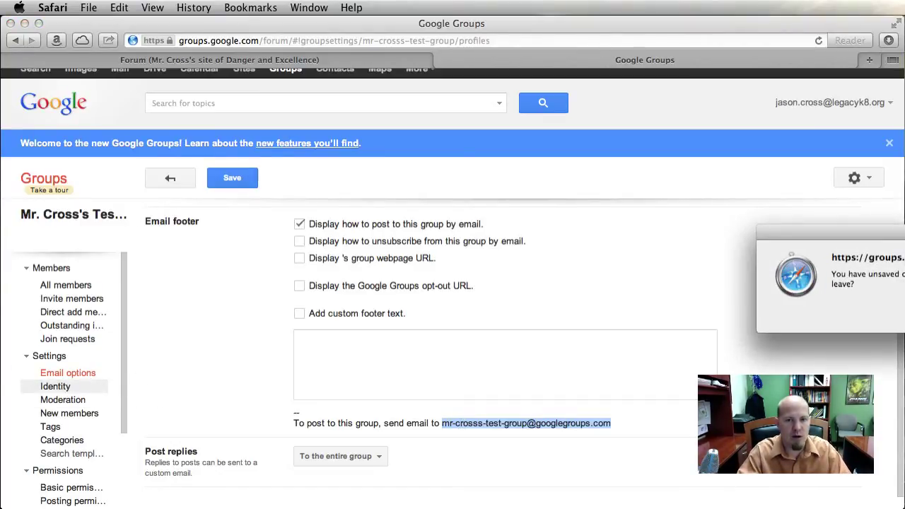
- Leave without saving the footer change, review Identity settings, and go to Moderation
key(Return)
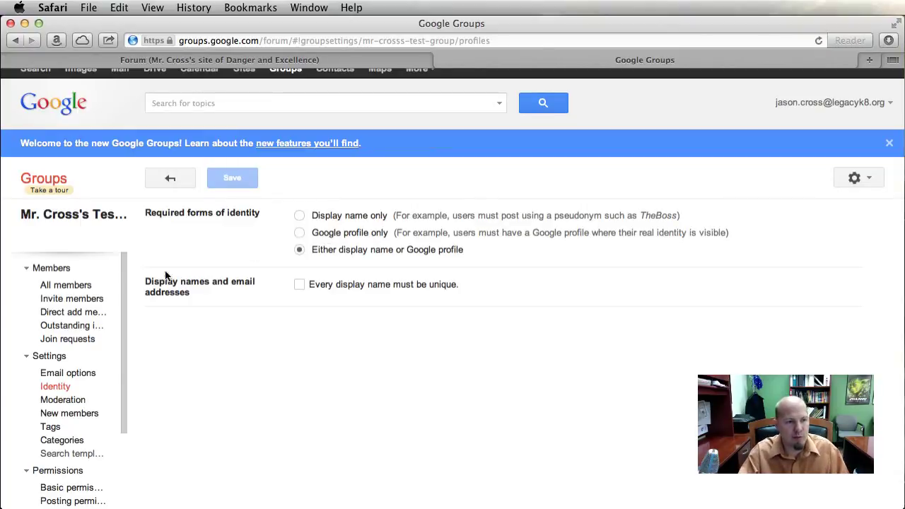
scroll(102, 350, down, 3)
click(84, 342)
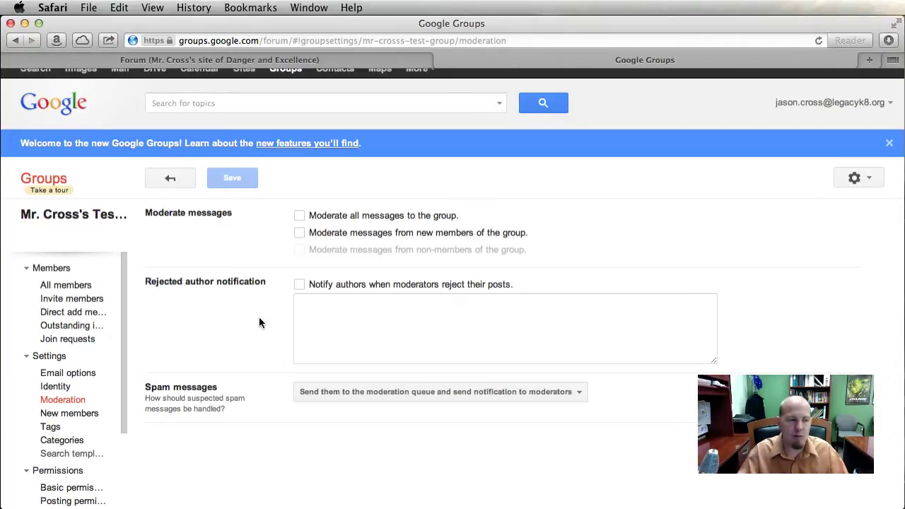
- Open New members settings: invited users only, unmoderated posting for new members
scroll(125, 380, down, 2)
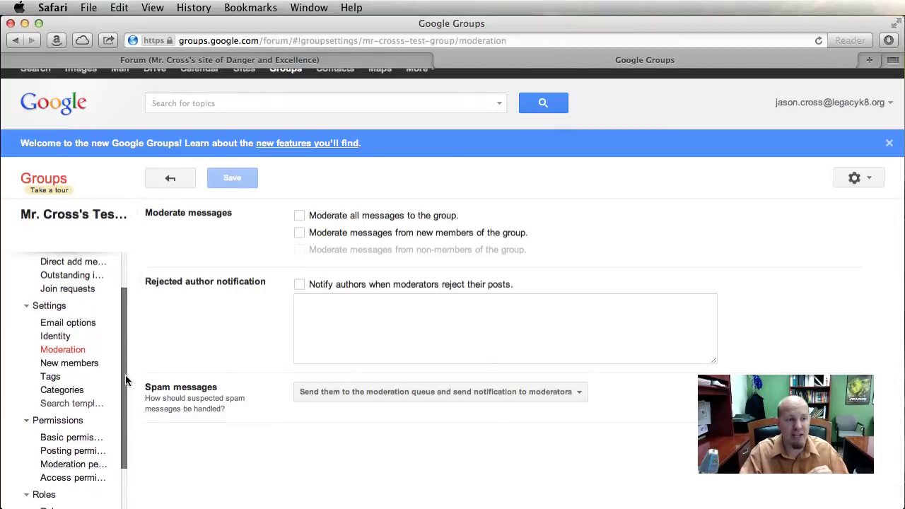
click(84, 366)
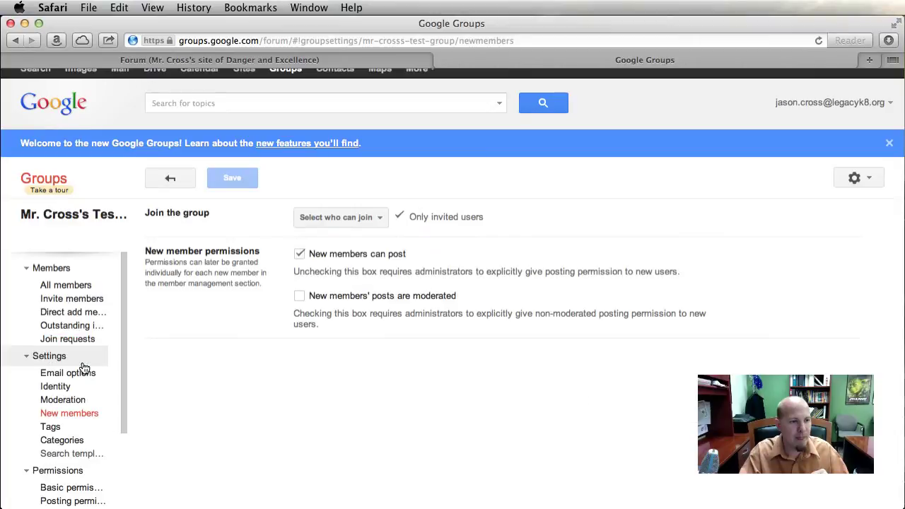
drag(125, 355, 125, 417)
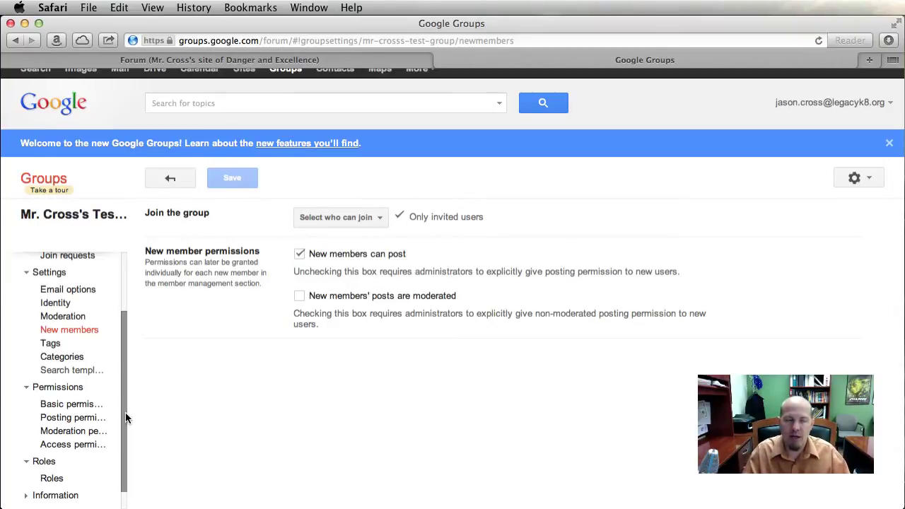
- Look over Tags, then open Categories and select and deselect The Universe's title text
click(57, 344)
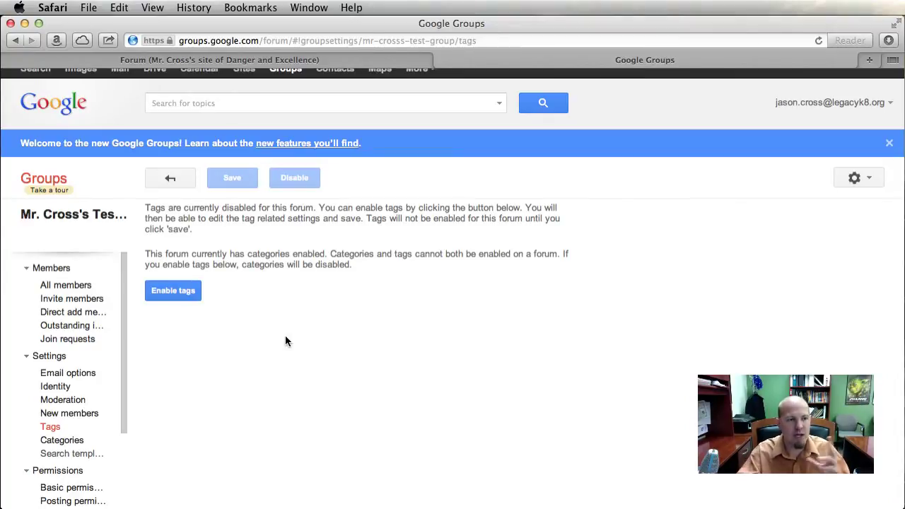
drag(123, 394, 120, 450)
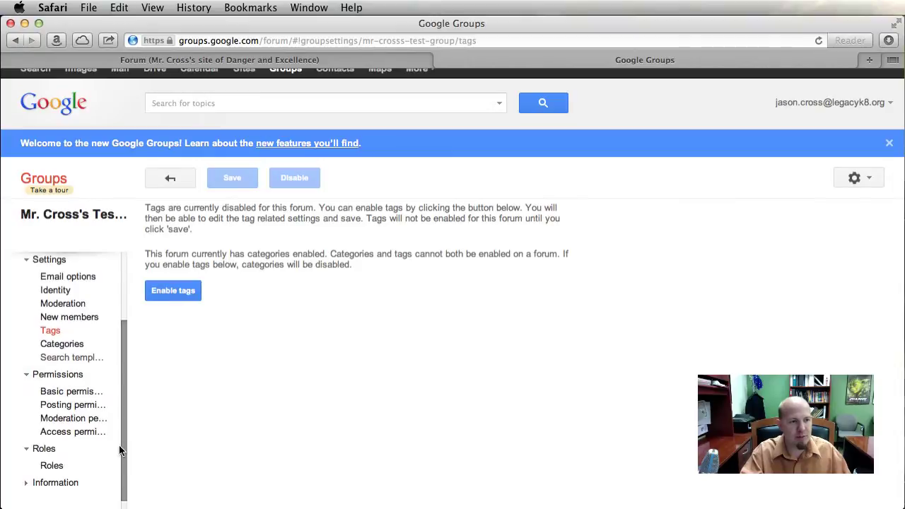
click(85, 345)
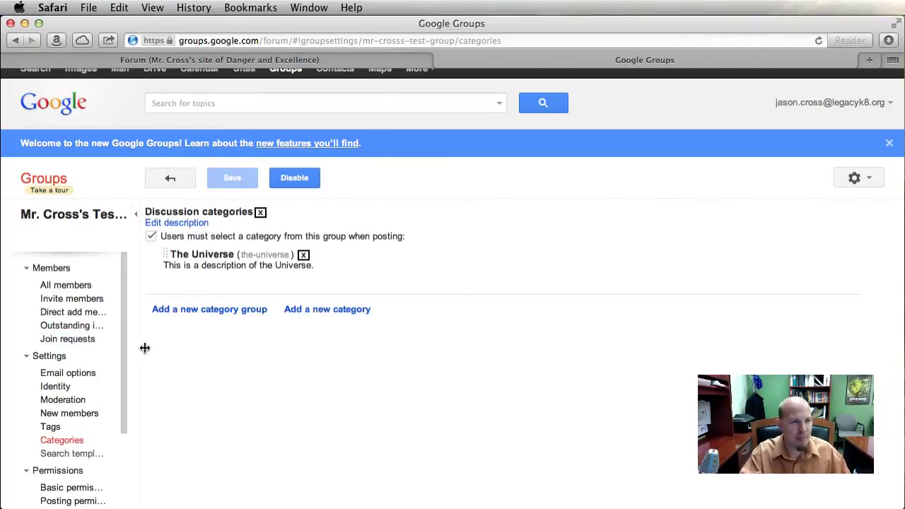
drag(125, 347, 119, 416)
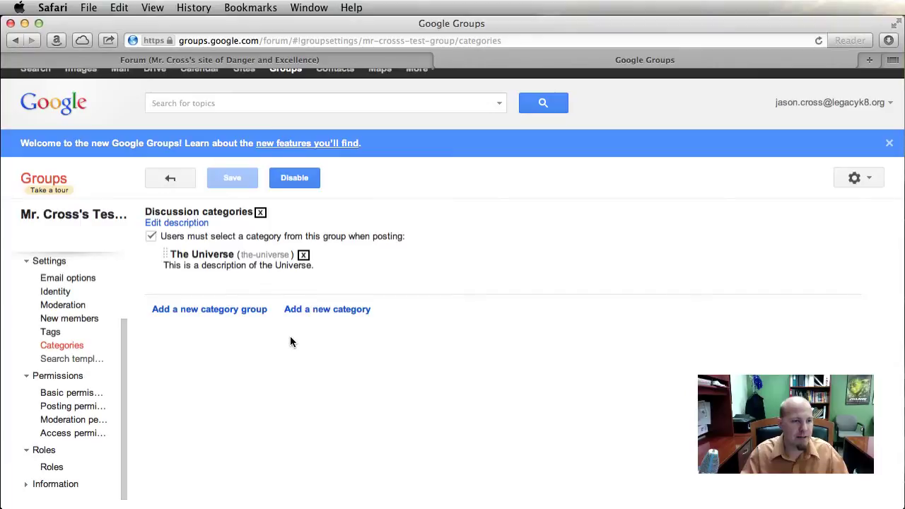
drag(173, 254, 235, 255)
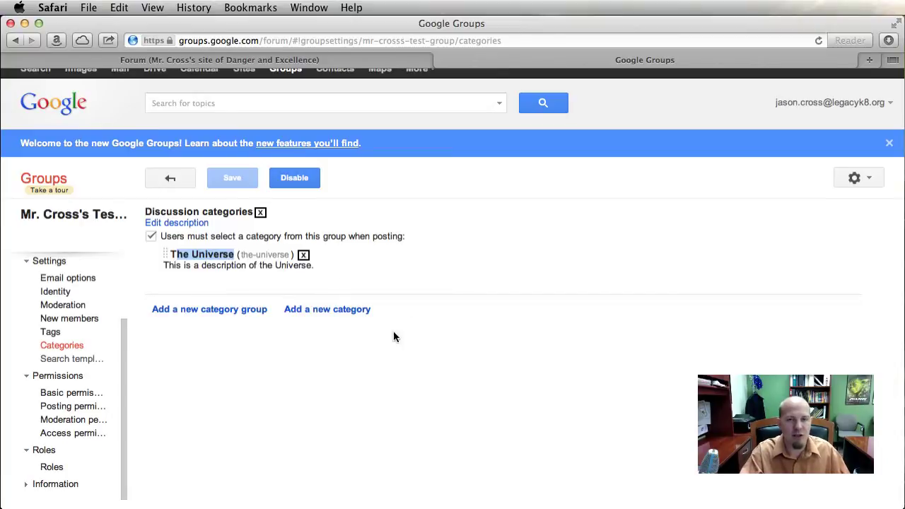
click(92, 361)
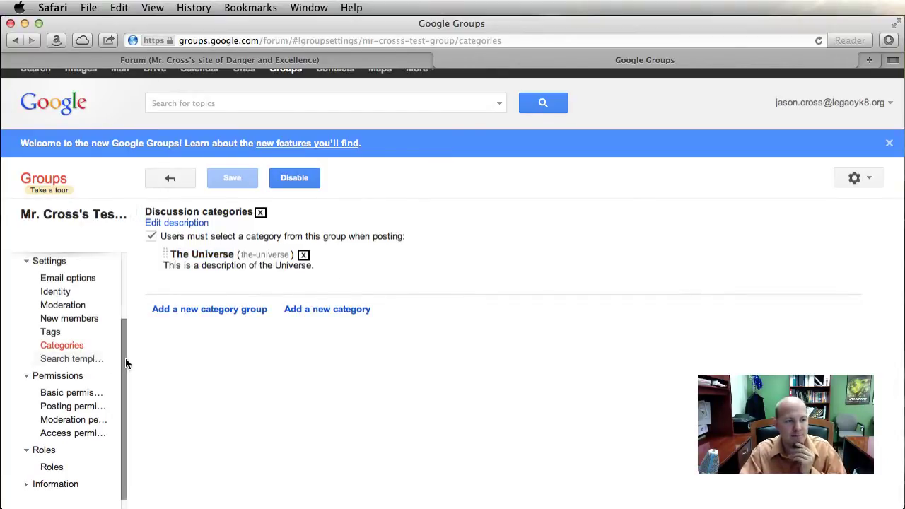
scroll(85, 368, down, 1)
- In Basic permissions, toggle All members off and back on for viewing topics
click(80, 381)
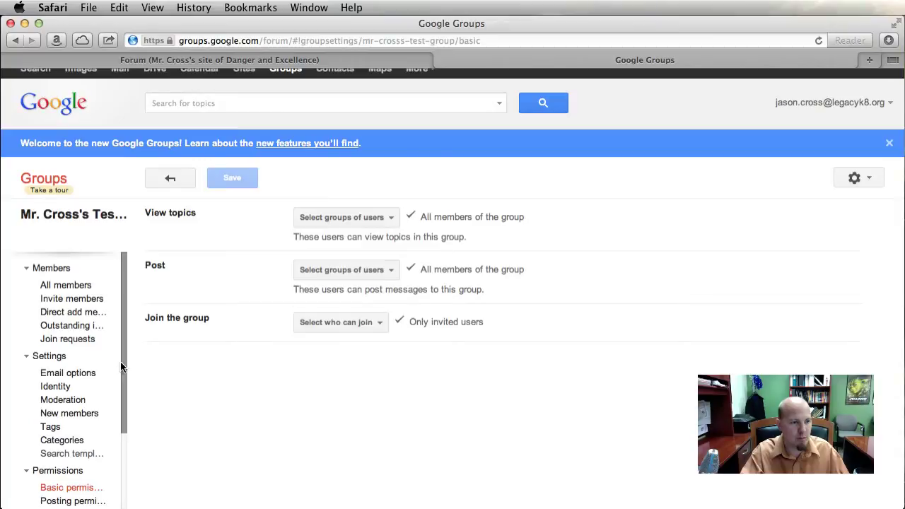
drag(124, 361, 110, 441)
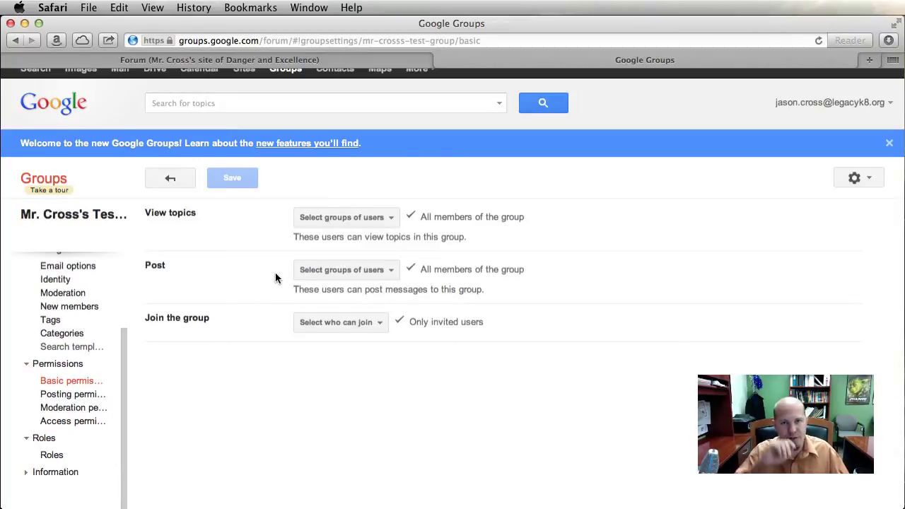
scroll(275, 277, up, 1)
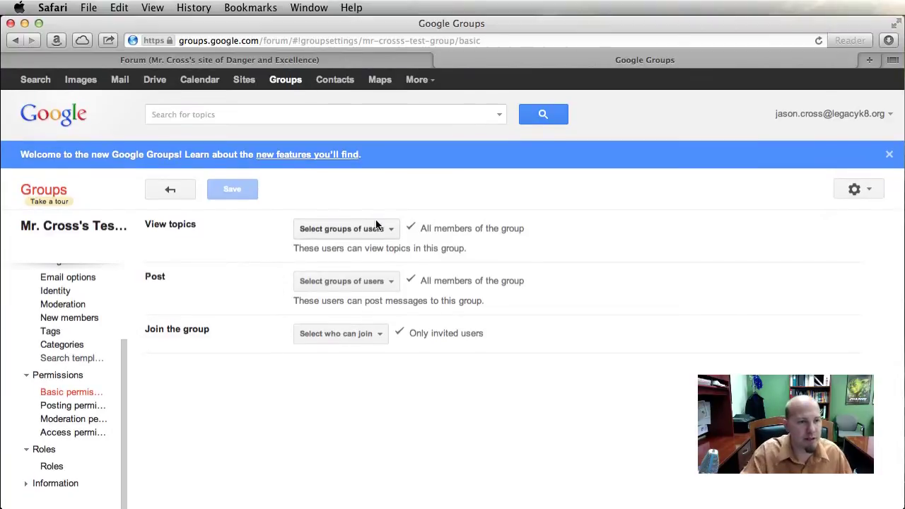
click(396, 230)
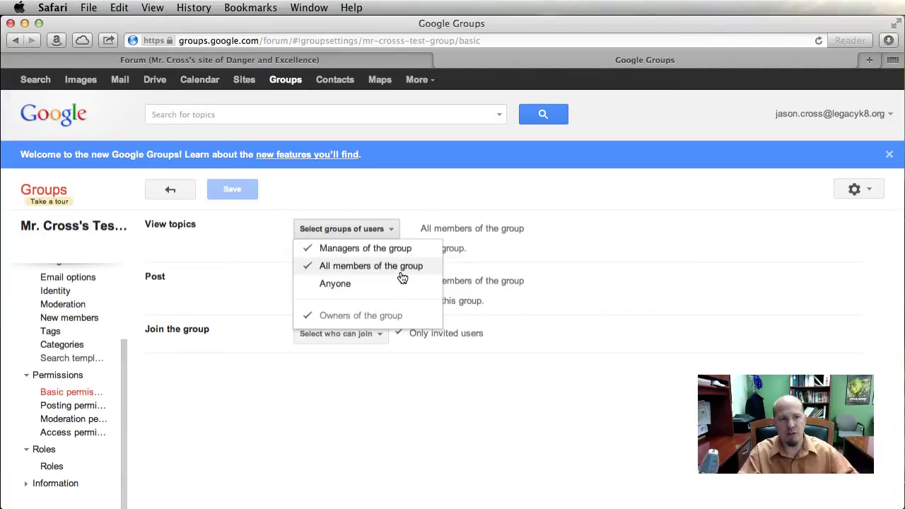
scroll(357, 258, down, 1)
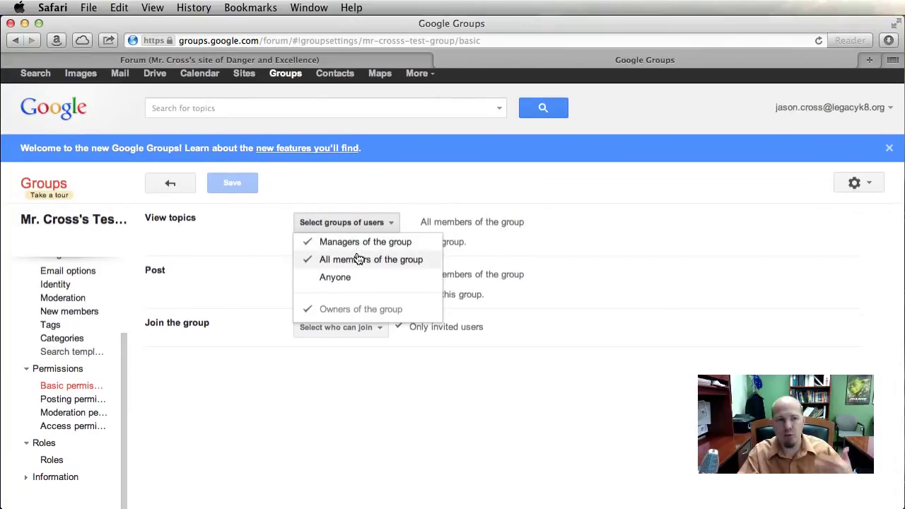
scroll(358, 260, up, 1)
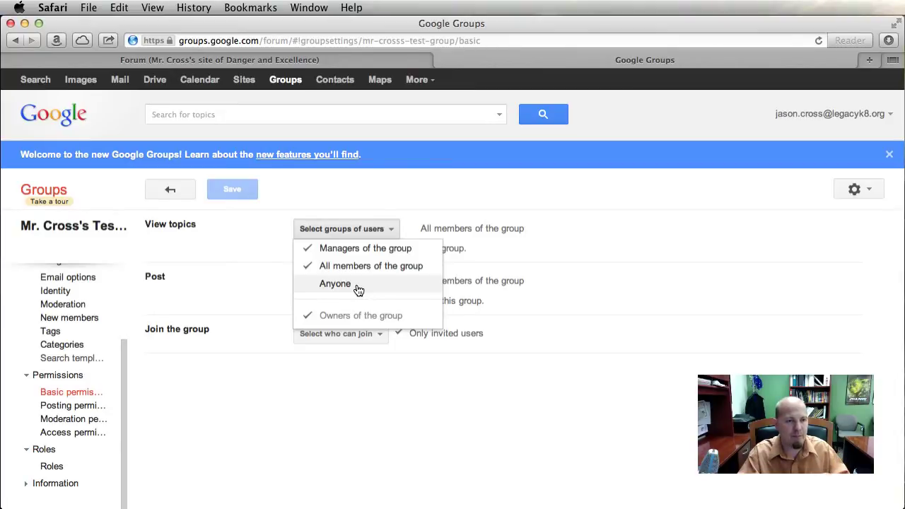
click(245, 259)
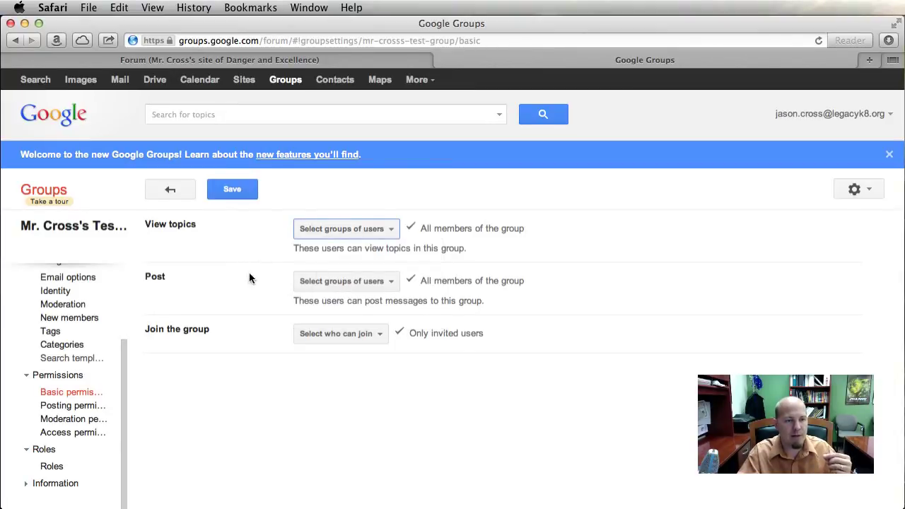
click(390, 233)
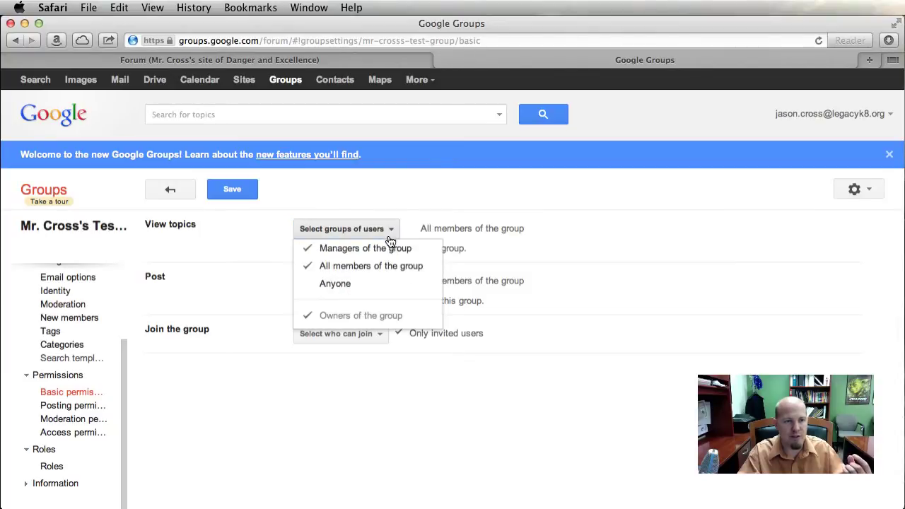
click(362, 267)
click(354, 267)
click(255, 257)
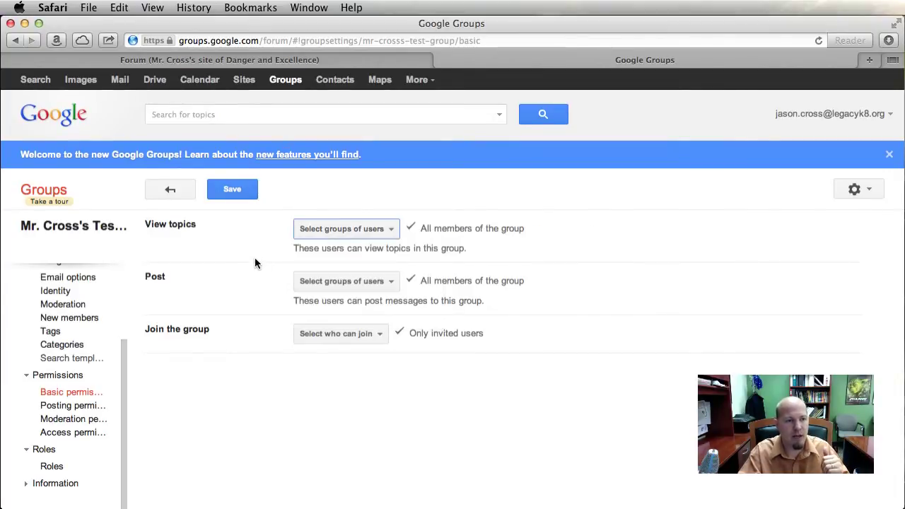
- Toggle All members' posting rights off and back on
click(387, 285)
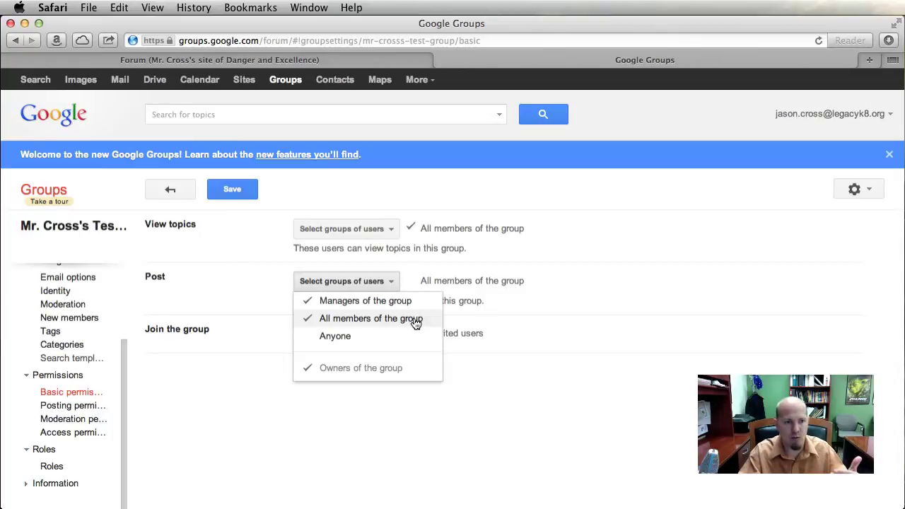
click(366, 321)
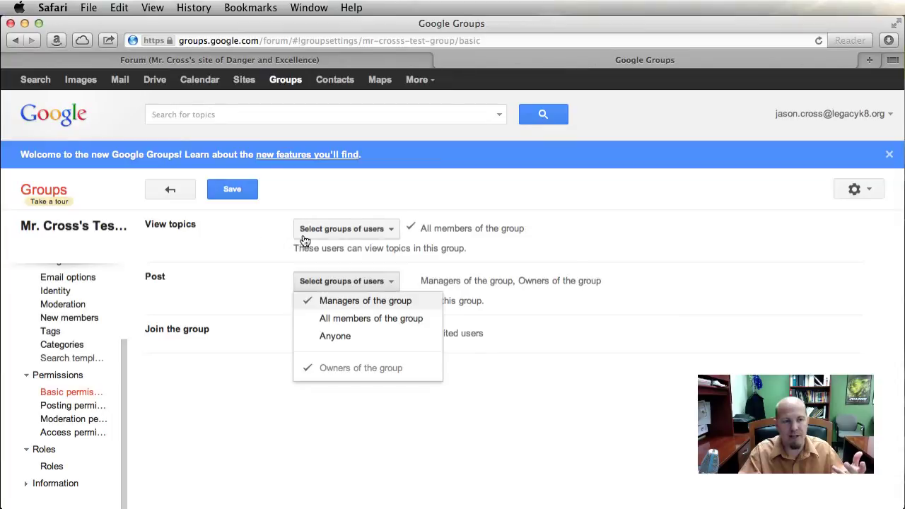
click(355, 322)
click(241, 294)
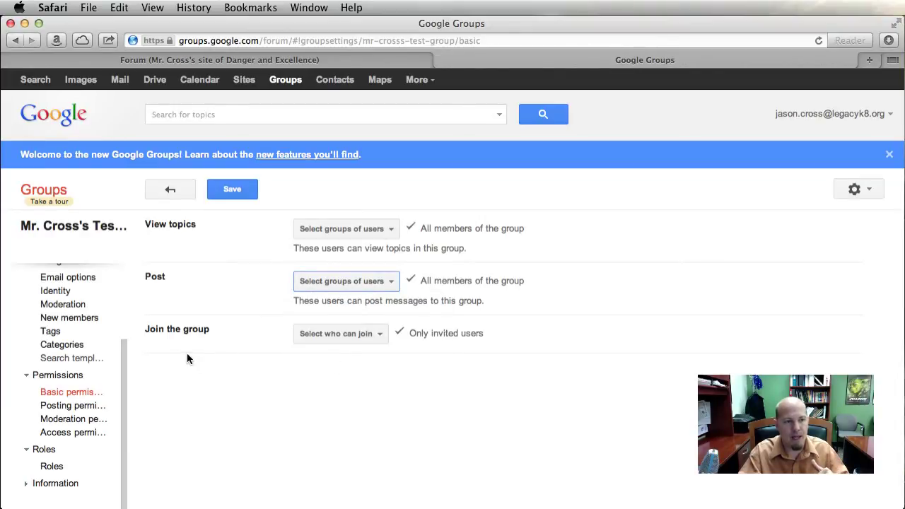
- Keep joining limited to invited users and head to Posting permissions
click(381, 336)
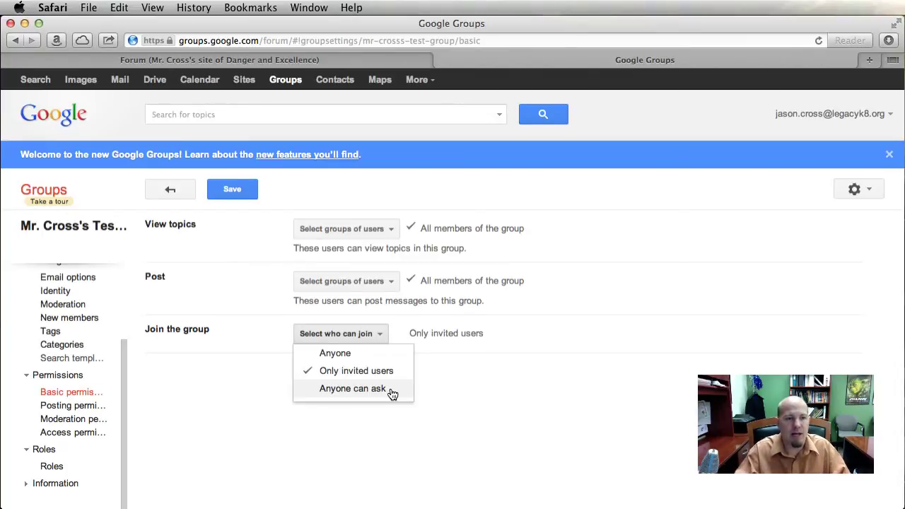
click(187, 379)
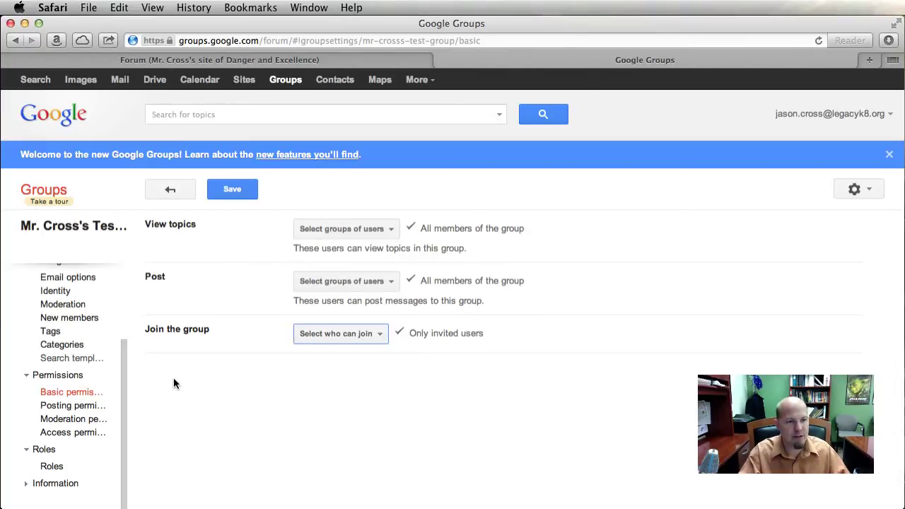
click(75, 408)
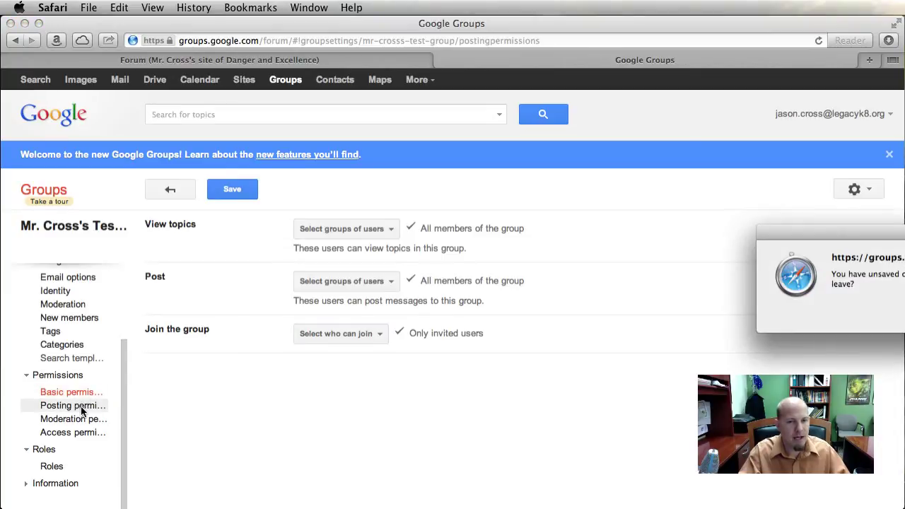
- Leave without saving, then check who can add references and assign topics, changing nothing
key(Return)
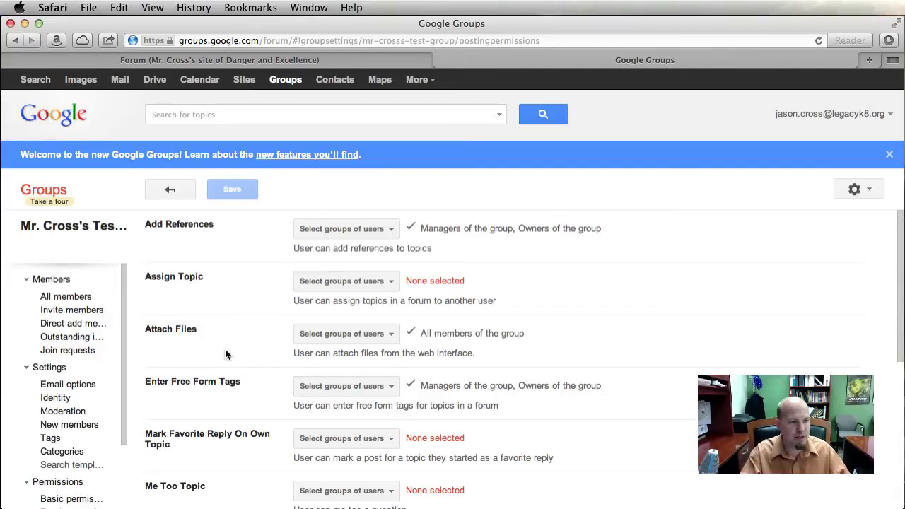
scroll(225, 353, down, 3)
scroll(225, 354, up, 3)
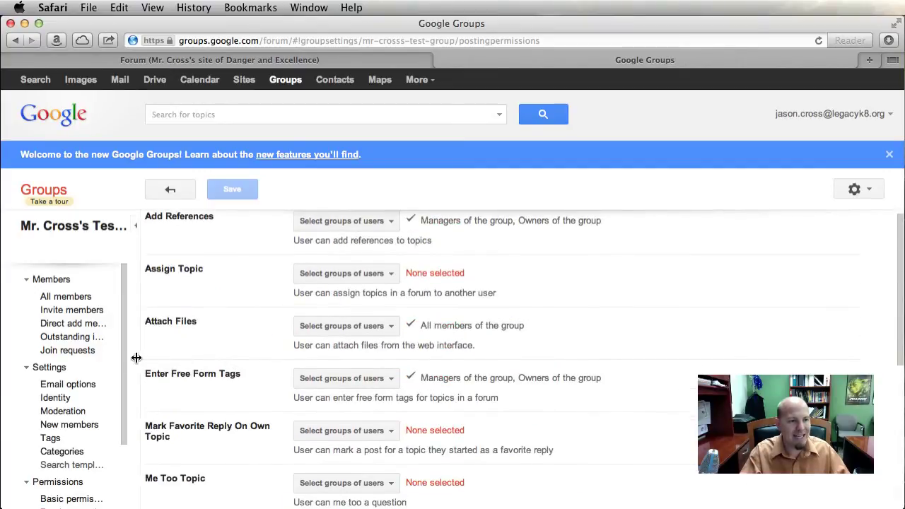
scroll(123, 424, down, 5)
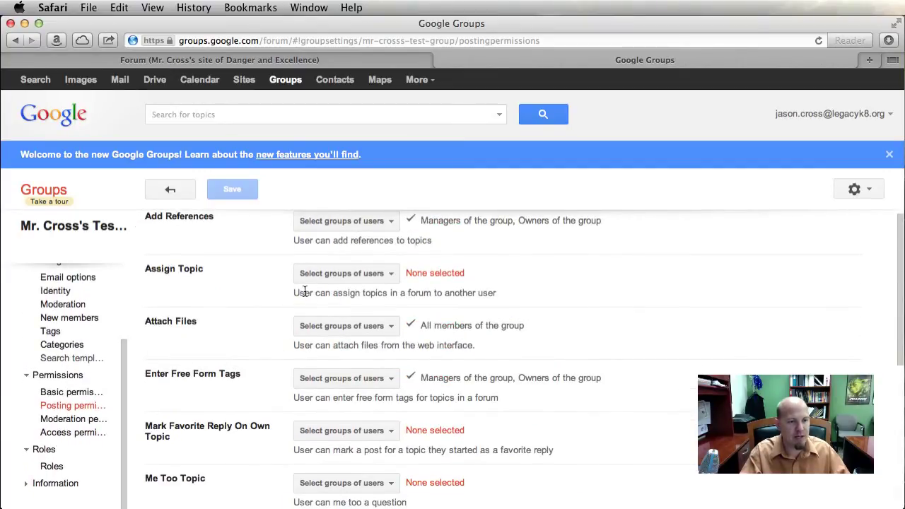
scroll(268, 295, down, 8)
scroll(265, 297, up, 8)
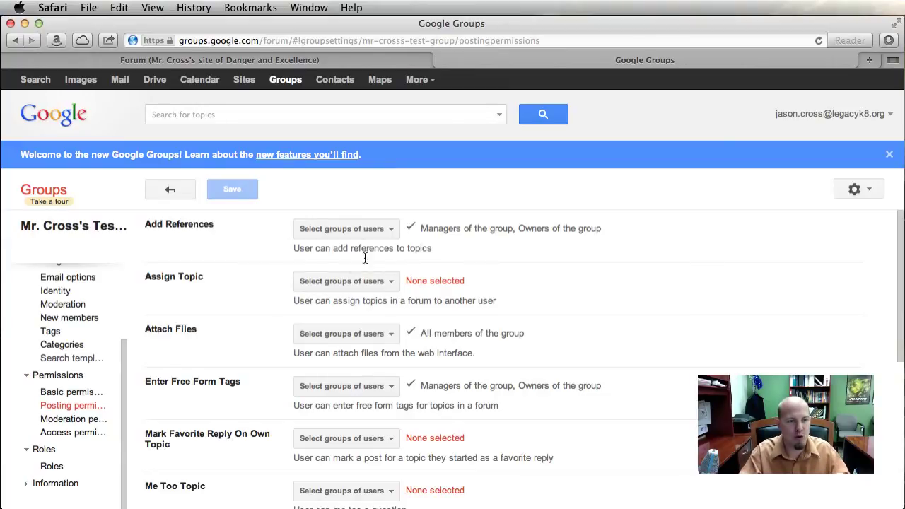
click(391, 230)
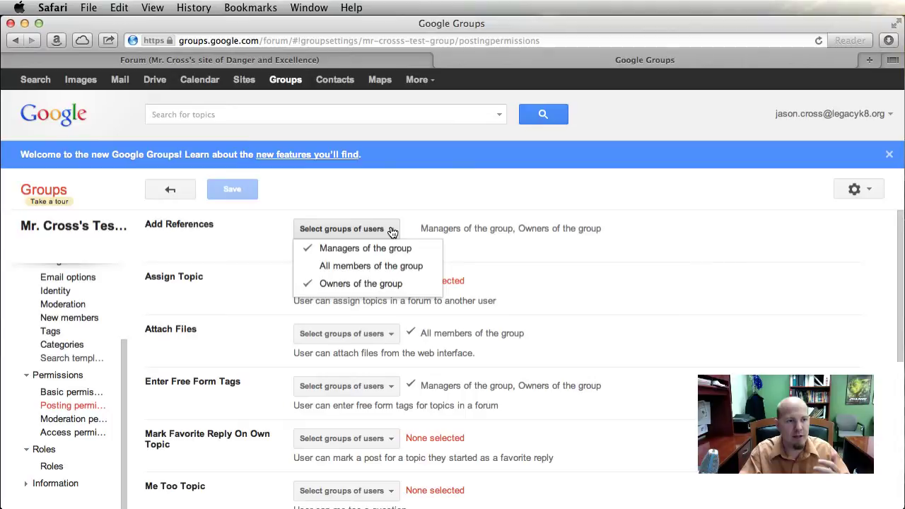
click(286, 236)
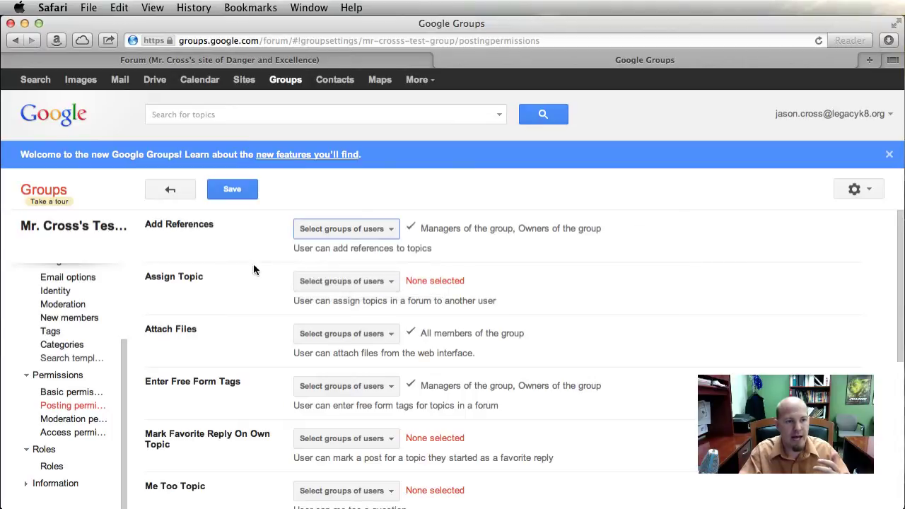
click(393, 285)
click(181, 289)
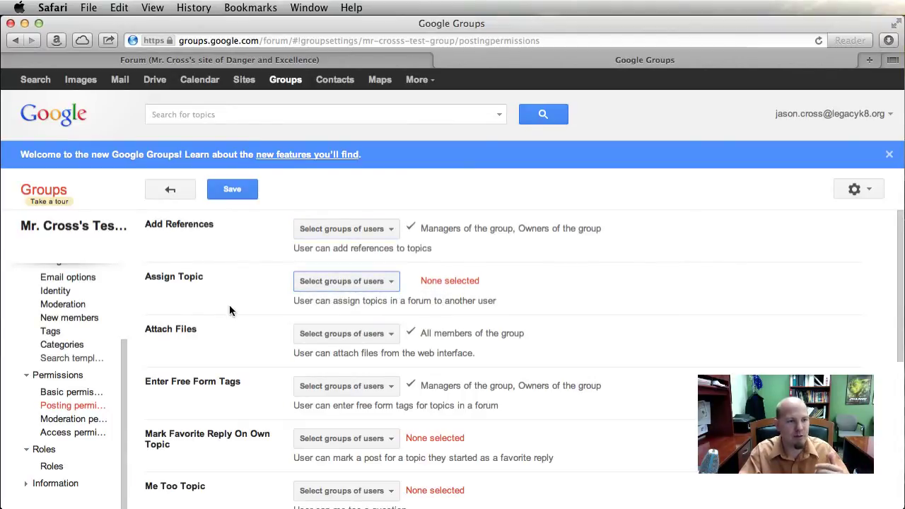
- Scroll through the rest of Posting permissions and go to Moderation permissions
scroll(216, 362, down, 6)
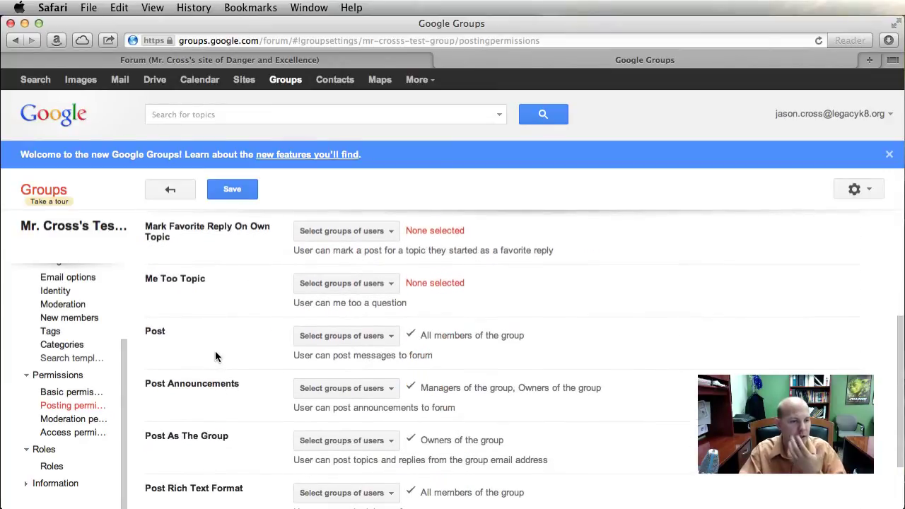
scroll(215, 351, down, 3)
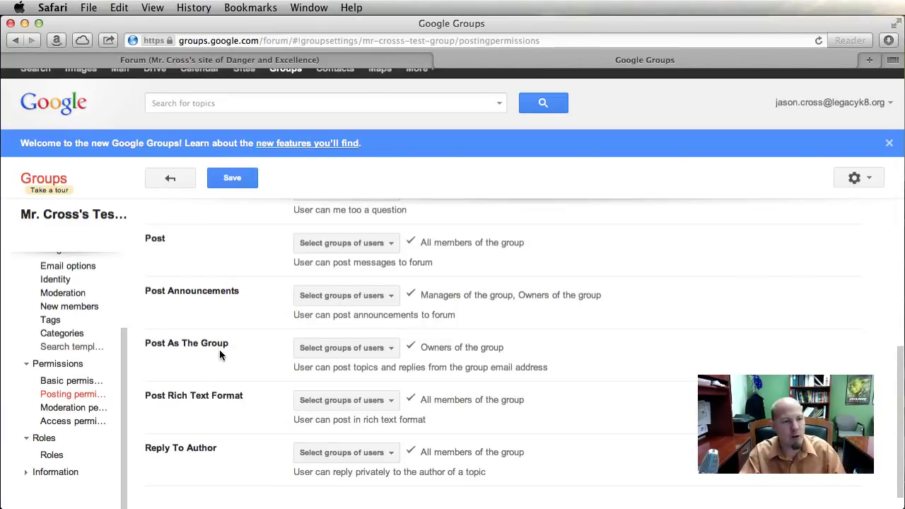
scroll(238, 358, up, 5)
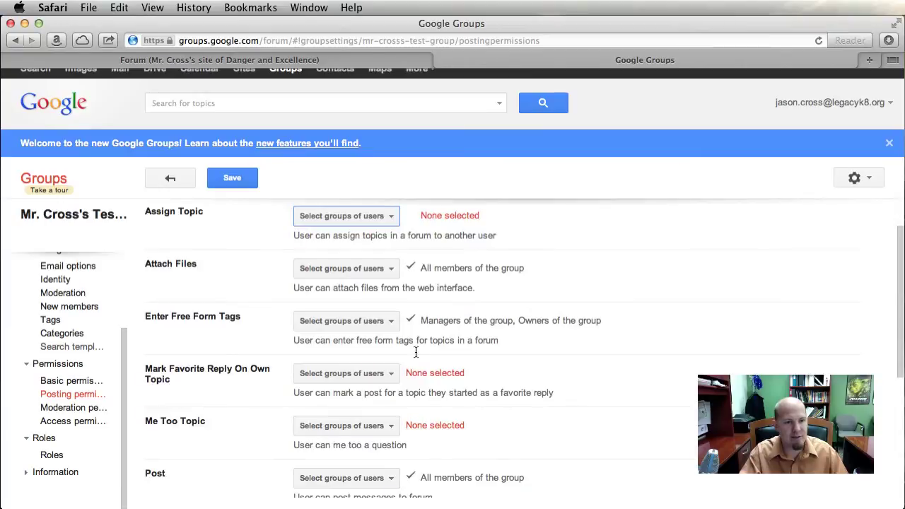
scroll(493, 349, up, 2)
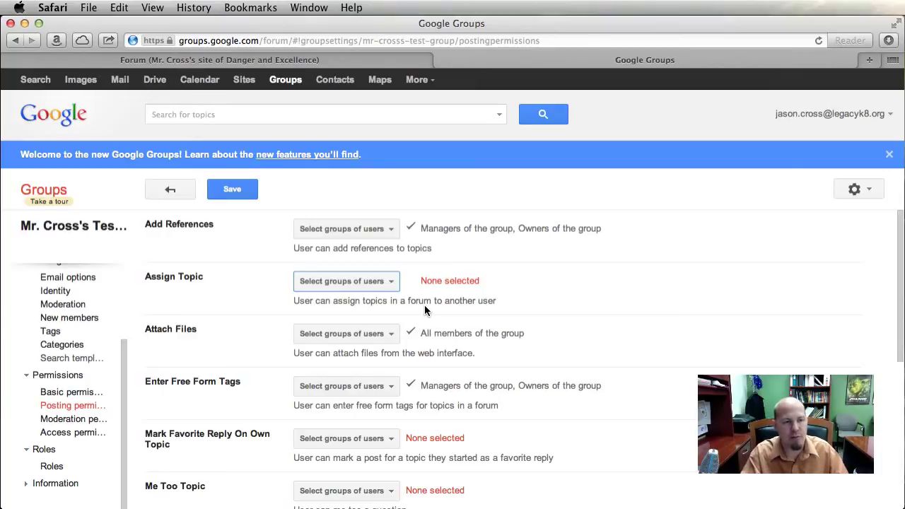
scroll(255, 357, down, 5)
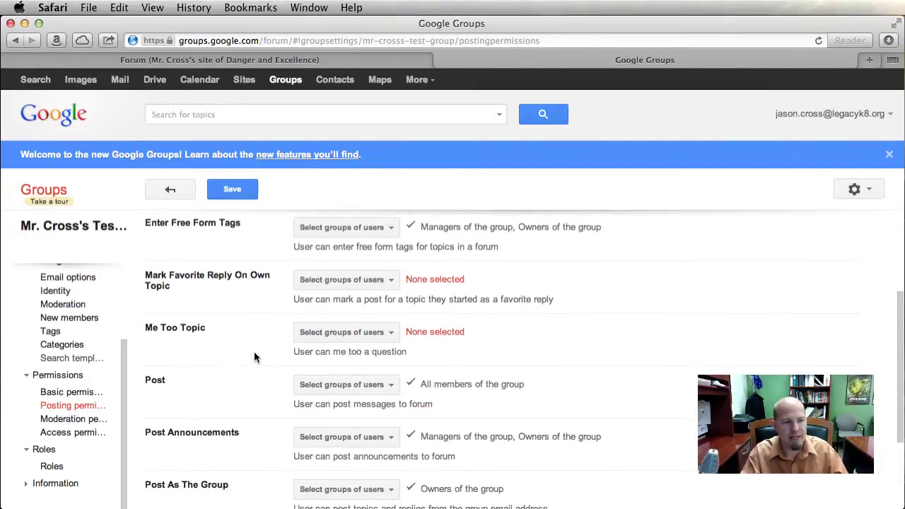
scroll(255, 357, down, 1)
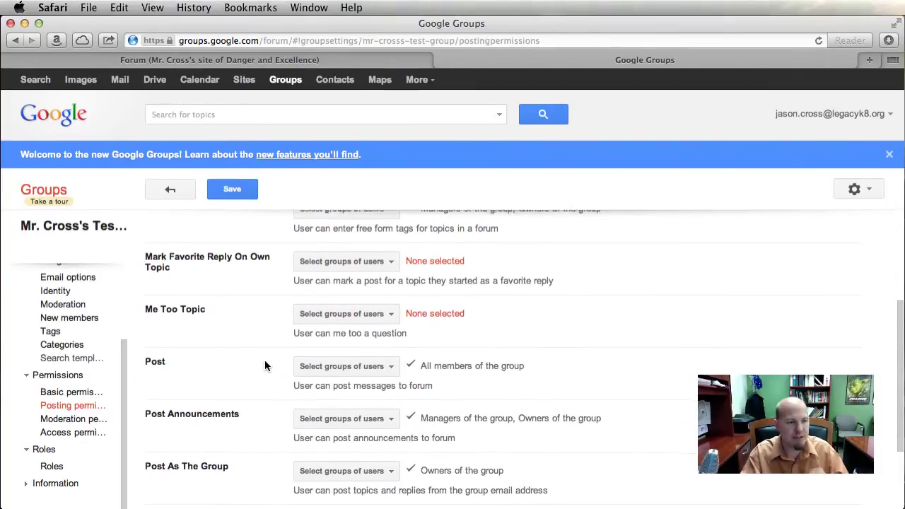
scroll(264, 366, down, 4)
click(80, 419)
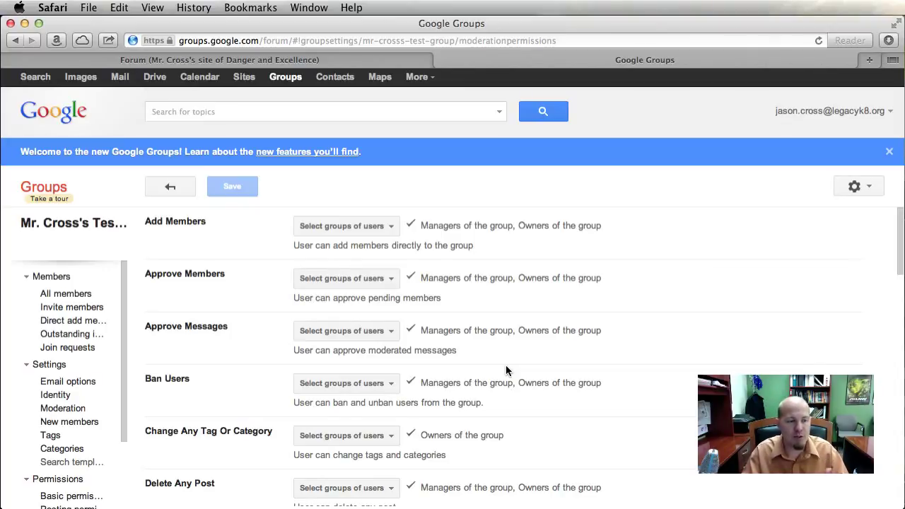
- Toggle a role in the Ban Users 'Select groups of users' list, then head to Access permissions
click(391, 384)
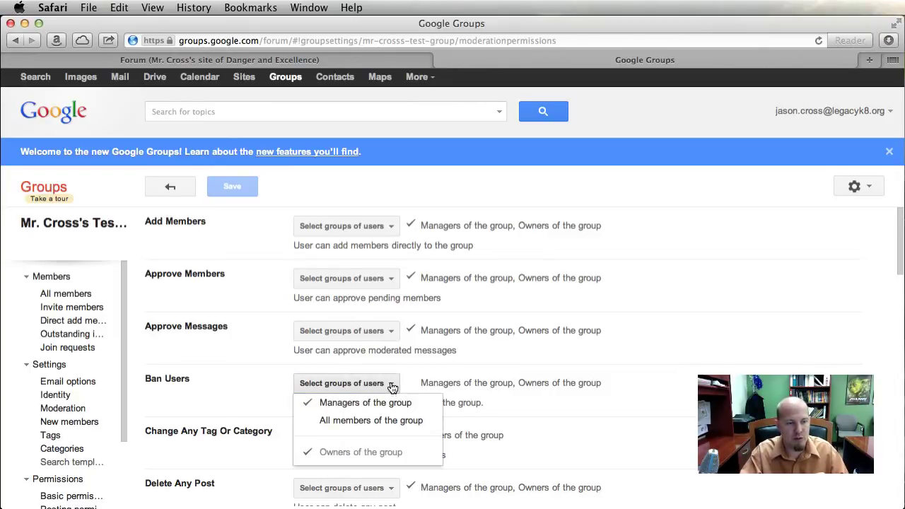
click(390, 384)
scroll(241, 389, down, 3)
scroll(239, 390, down, 3)
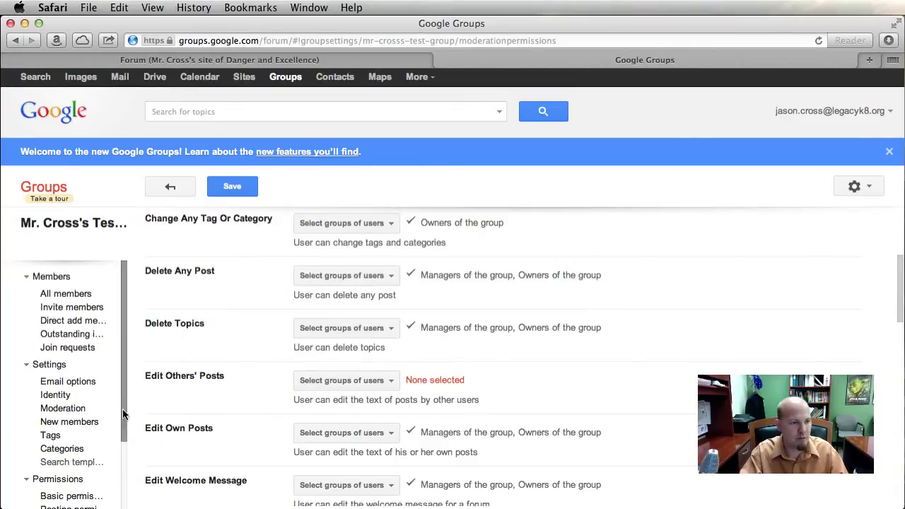
drag(125, 405, 125, 447)
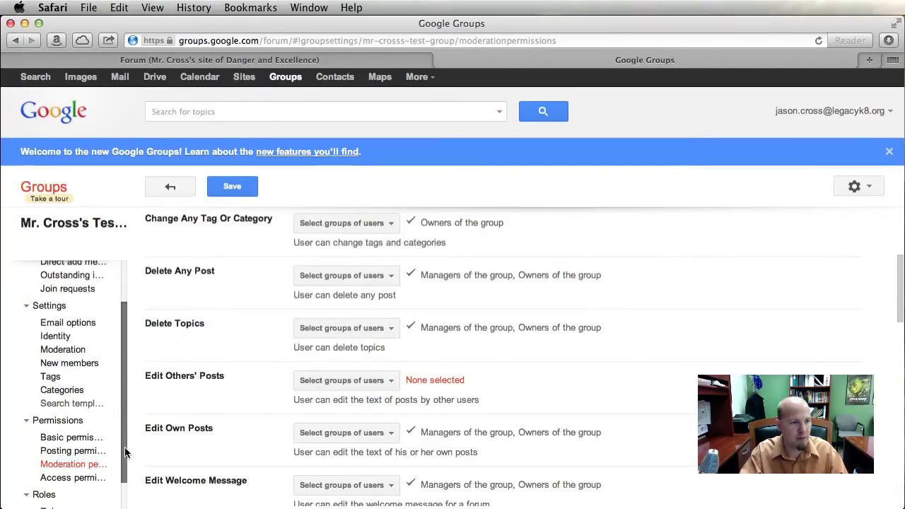
click(79, 479)
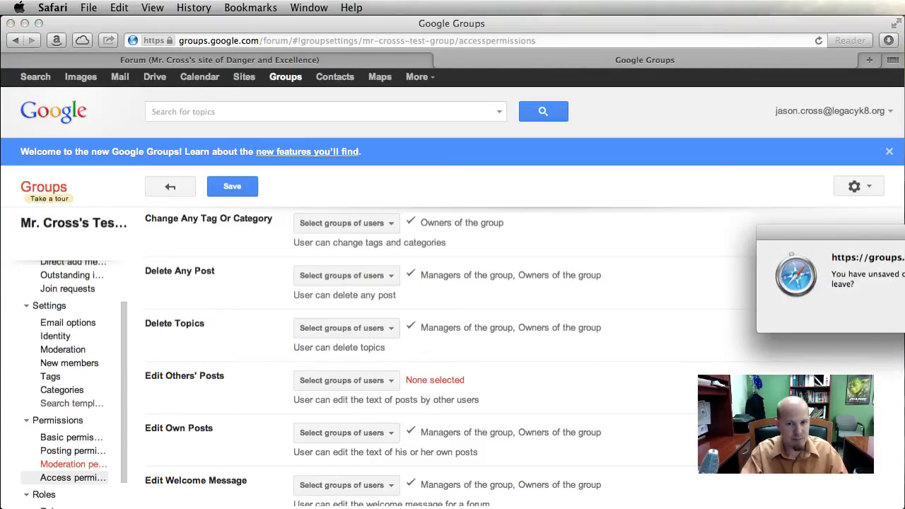
- Discard the changes and check who can contact the group owner on Access permissions
key(Return)
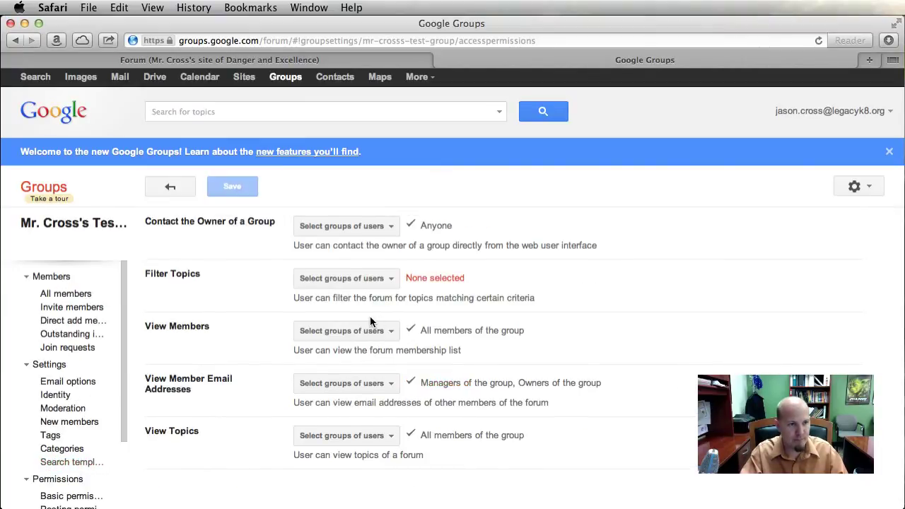
scroll(234, 316, down, 1)
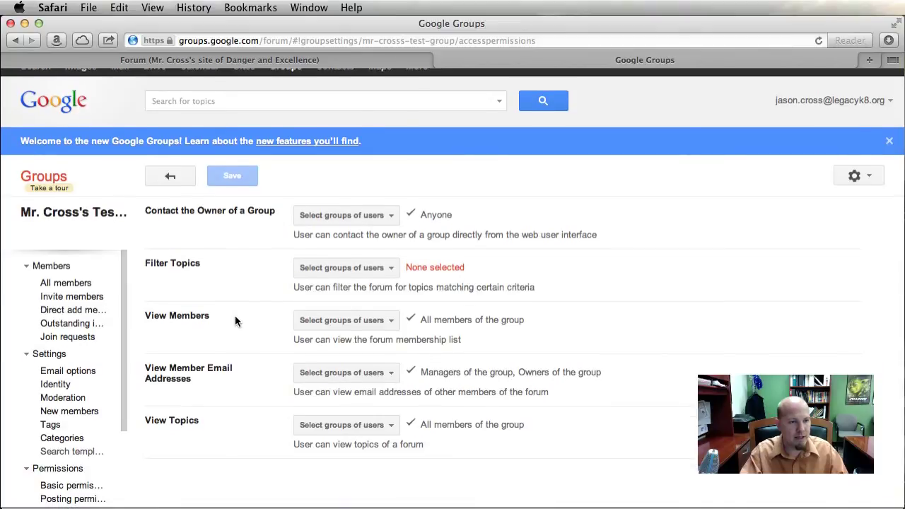
click(391, 218)
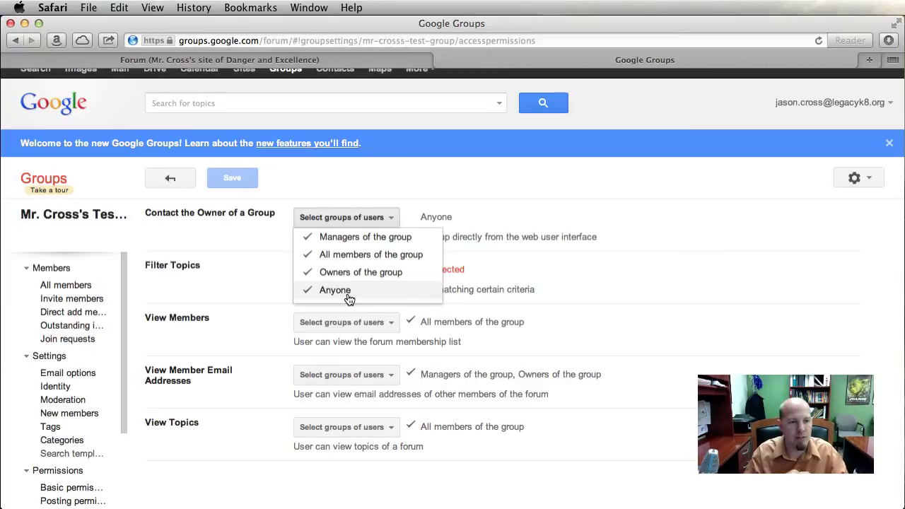
click(255, 283)
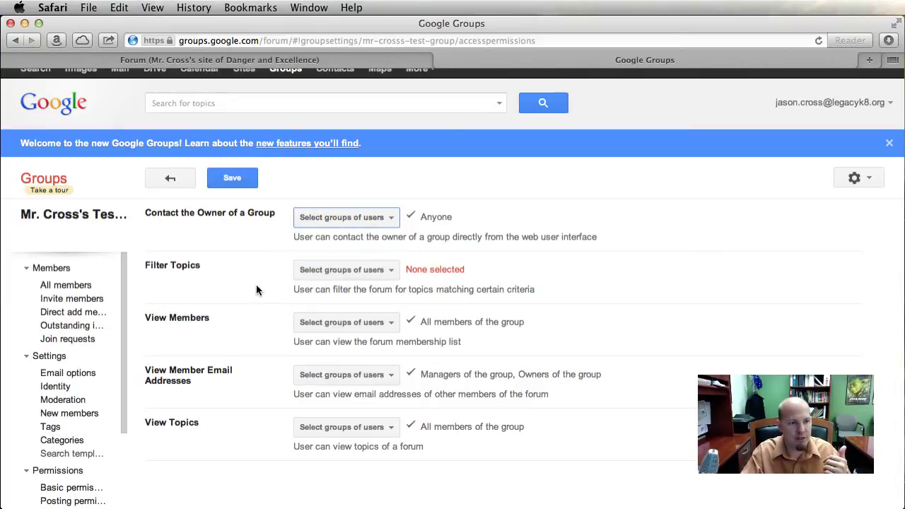
- Check who can filter topics, closing the list unchanged
click(395, 276)
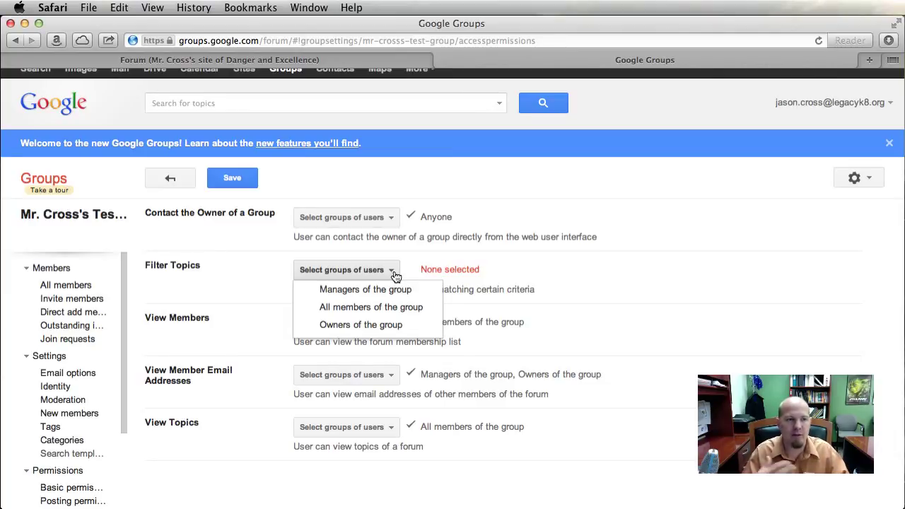
click(221, 336)
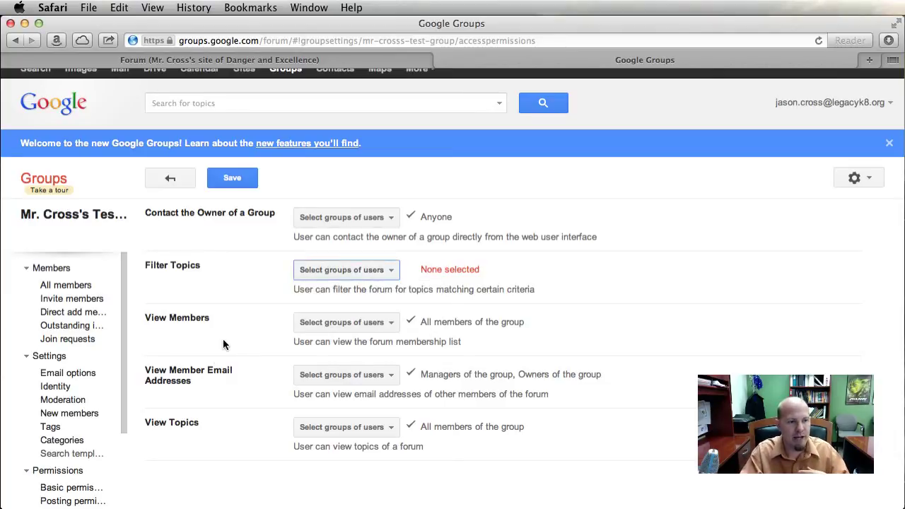
drag(124, 347, 127, 439)
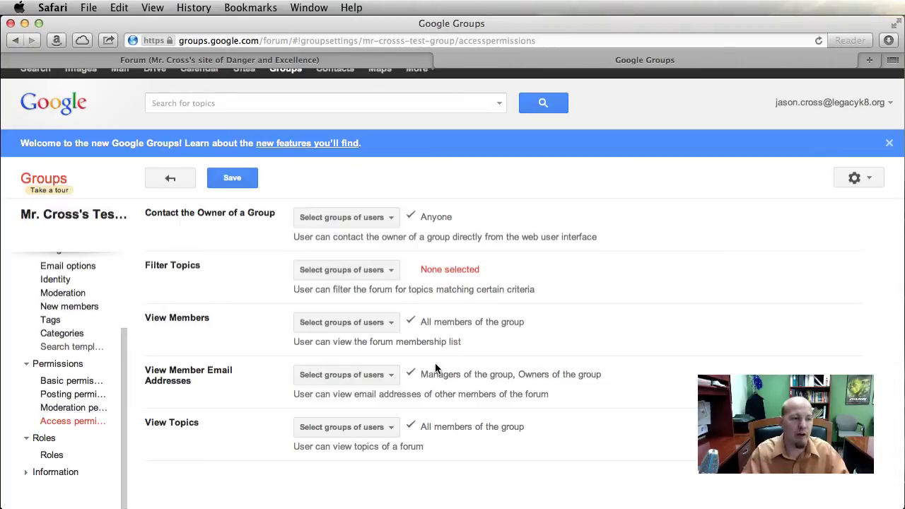
- Go to Roles, discarding unsaved changes, and start a blank new role with CREATE
click(62, 454)
key(Return)
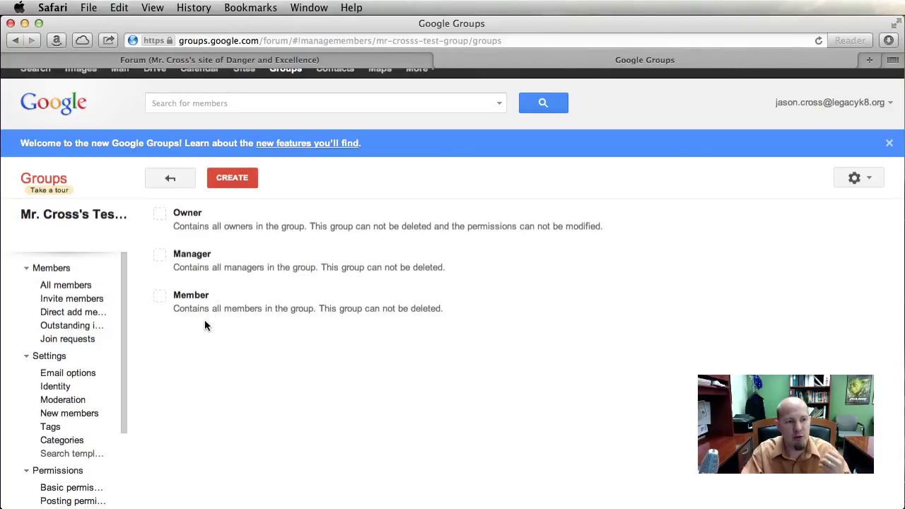
click(234, 182)
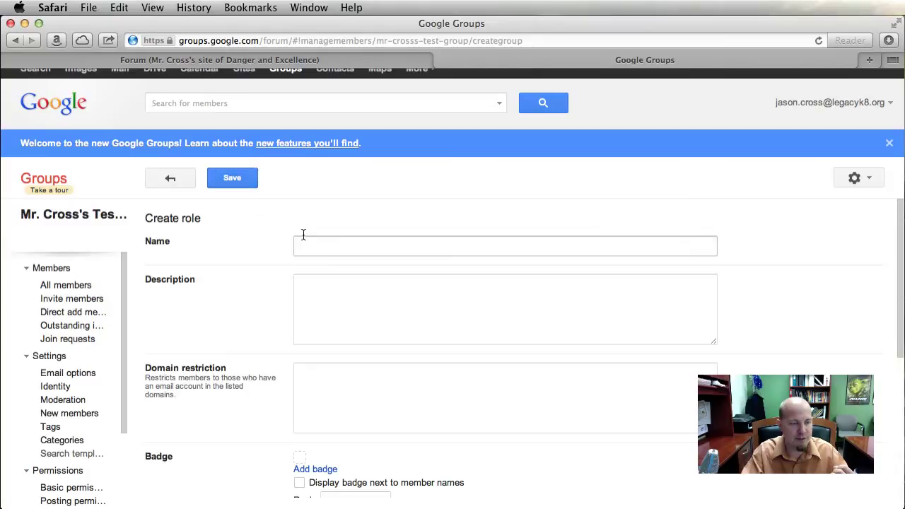
scroll(307, 274, down, 5)
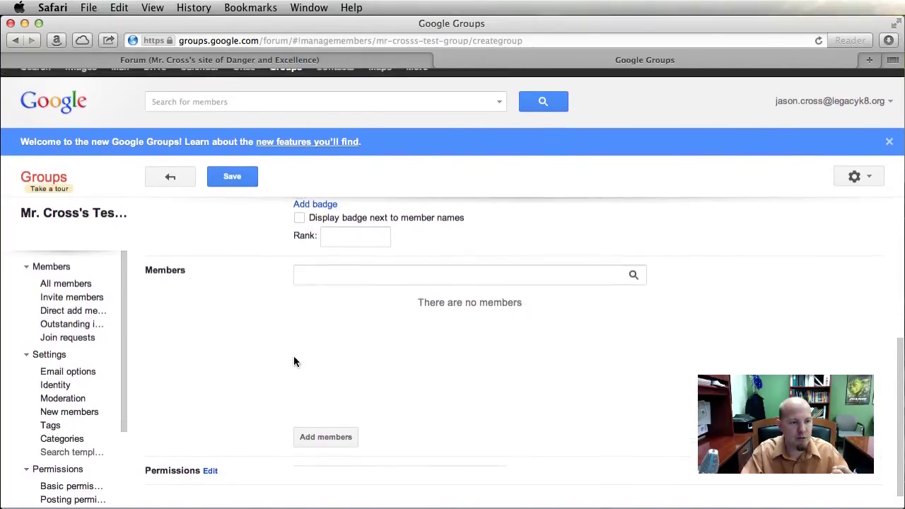
- View the new role's permission list, close it unchanged and go back to the roles list
click(211, 474)
scroll(381, 286, down, 10)
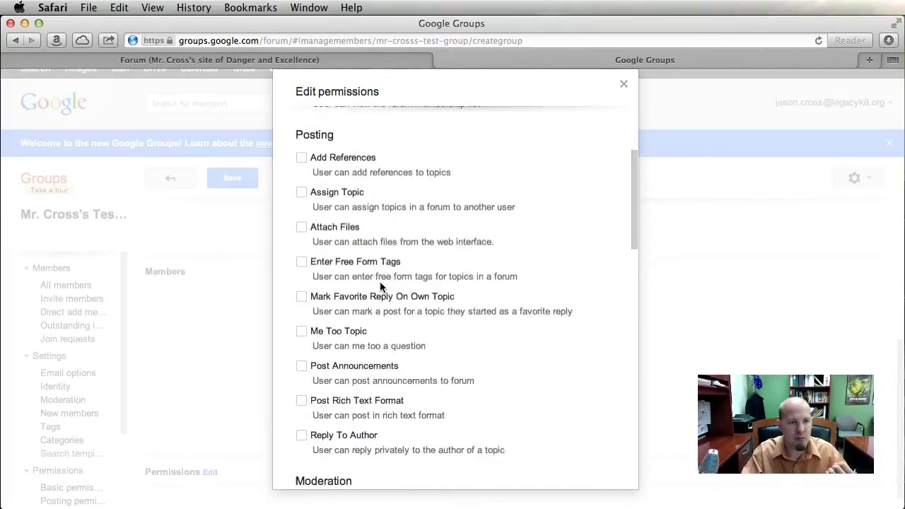
scroll(382, 286, down, 9)
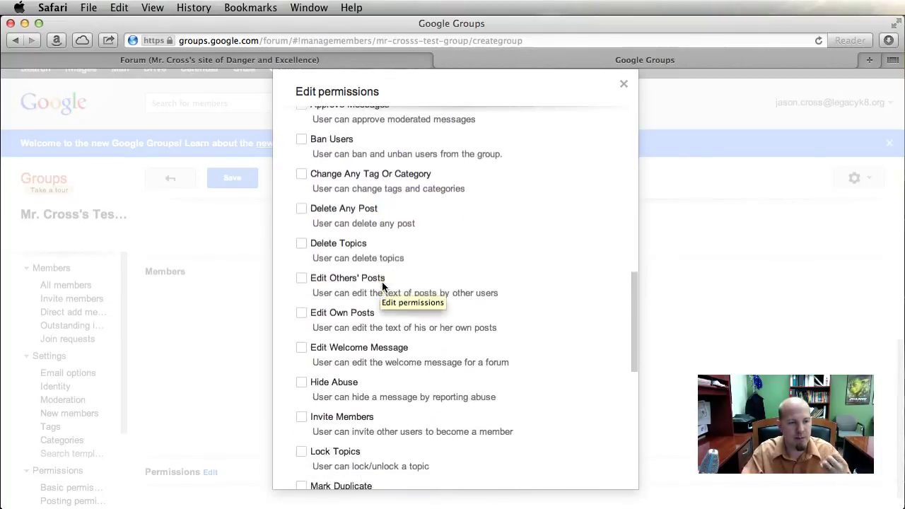
scroll(382, 286, up, 20)
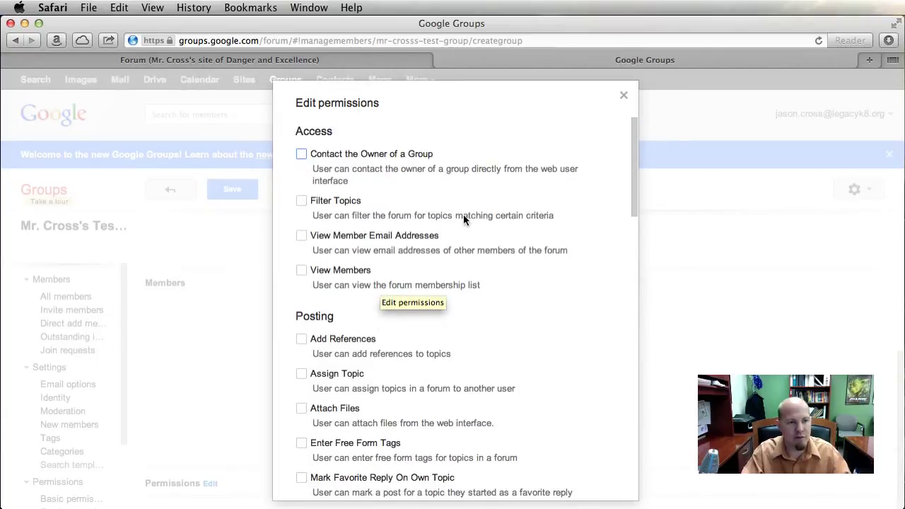
click(622, 94)
scroll(359, 290, up, 6)
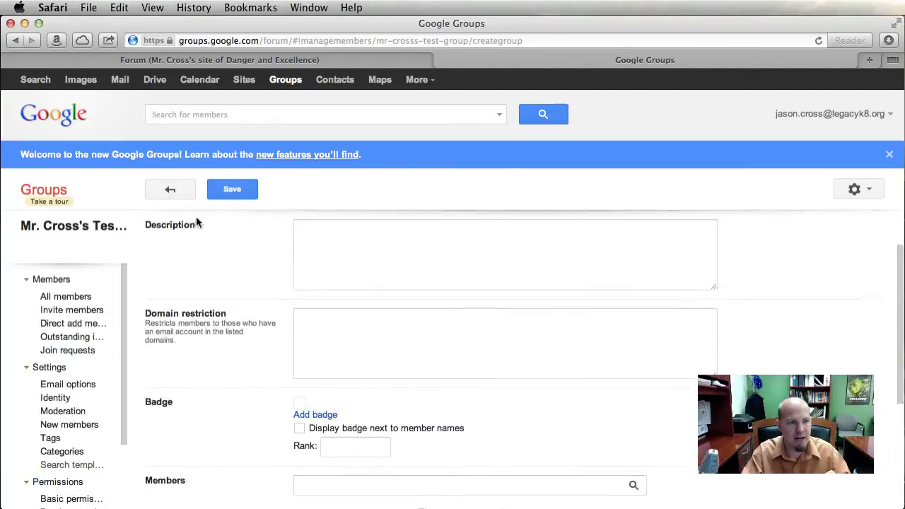
click(166, 195)
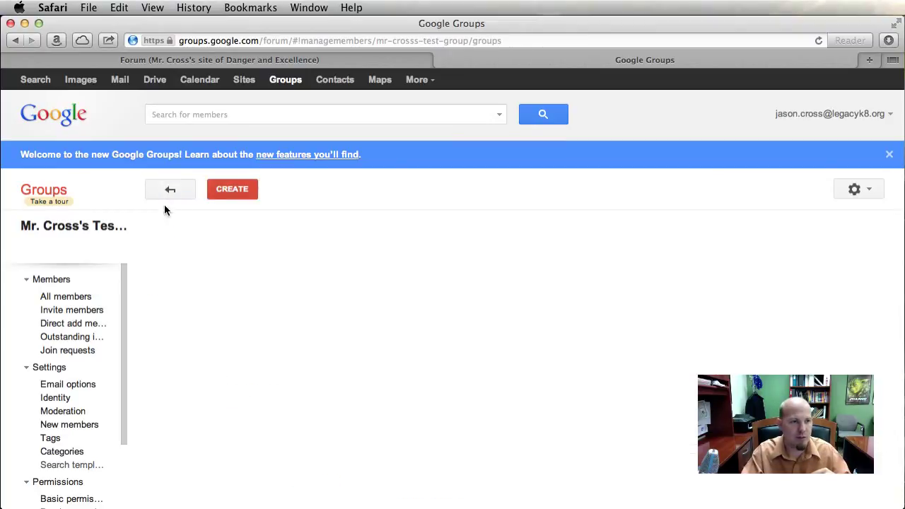
- Expand the Information settings section in the sidebar
drag(126, 328, 122, 486)
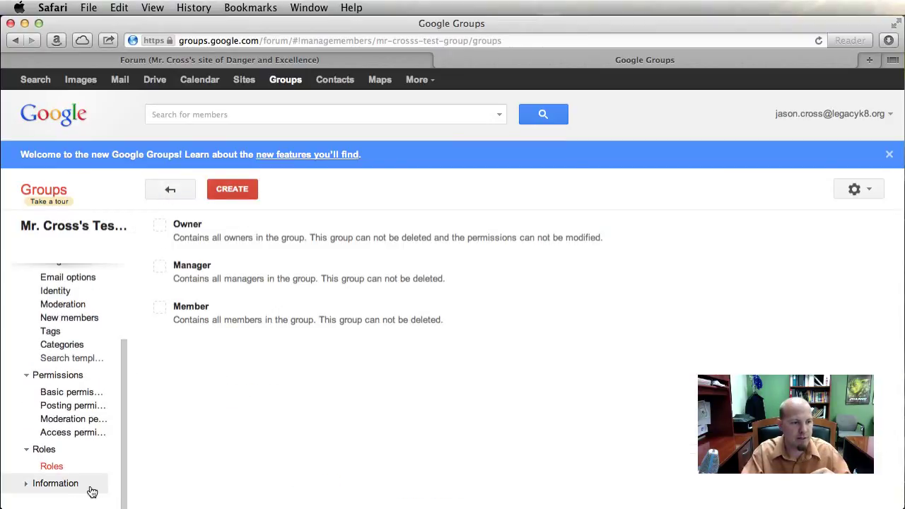
click(26, 484)
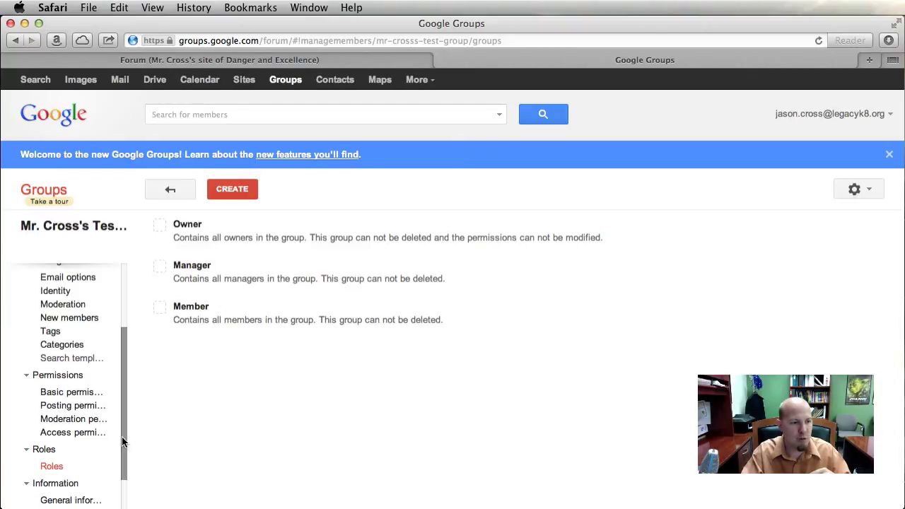
drag(125, 443, 122, 478)
scroll(121, 478, up, 5)
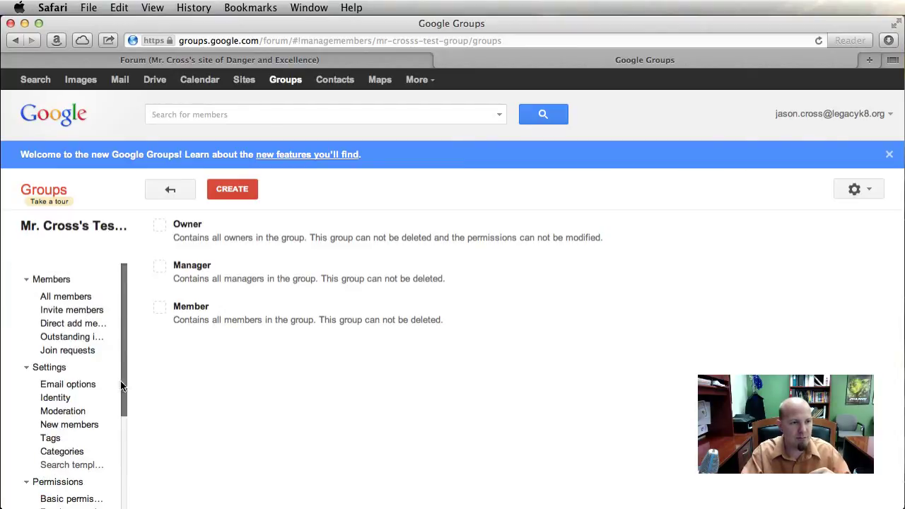